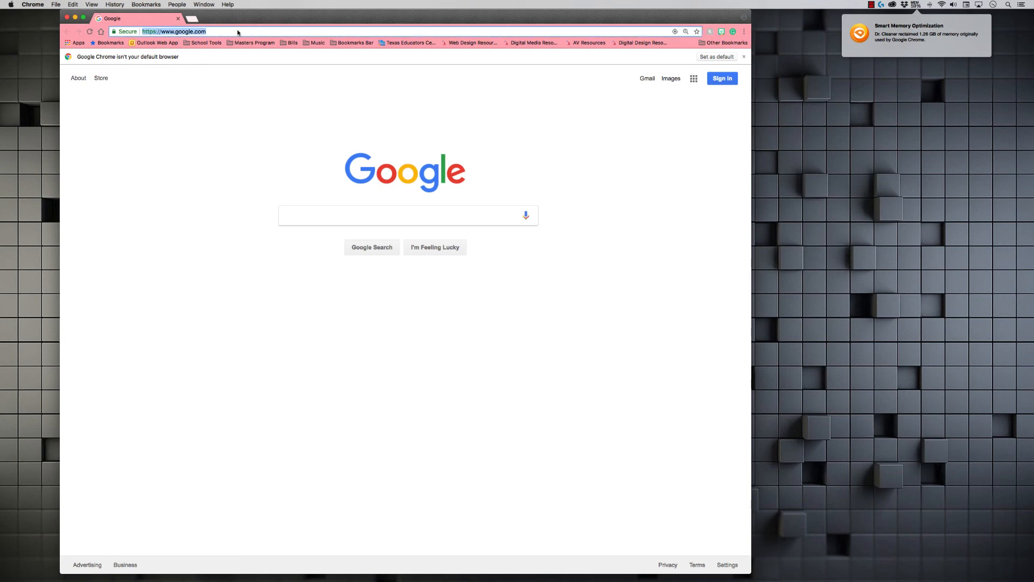
Step: Go to the freesound.org website
{"action": "type", "text": "www."}
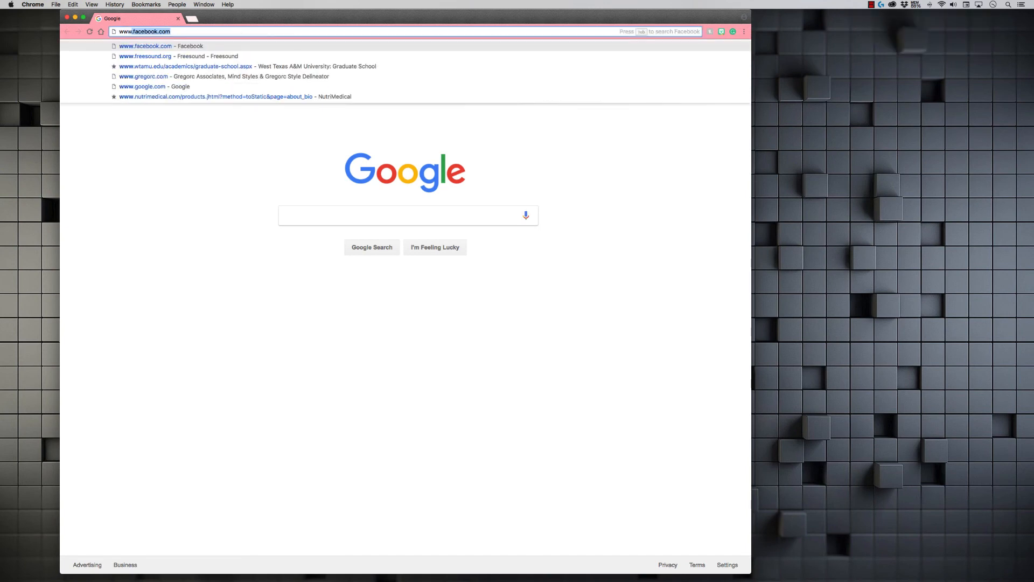
{"action": "type", "text": "frees"}
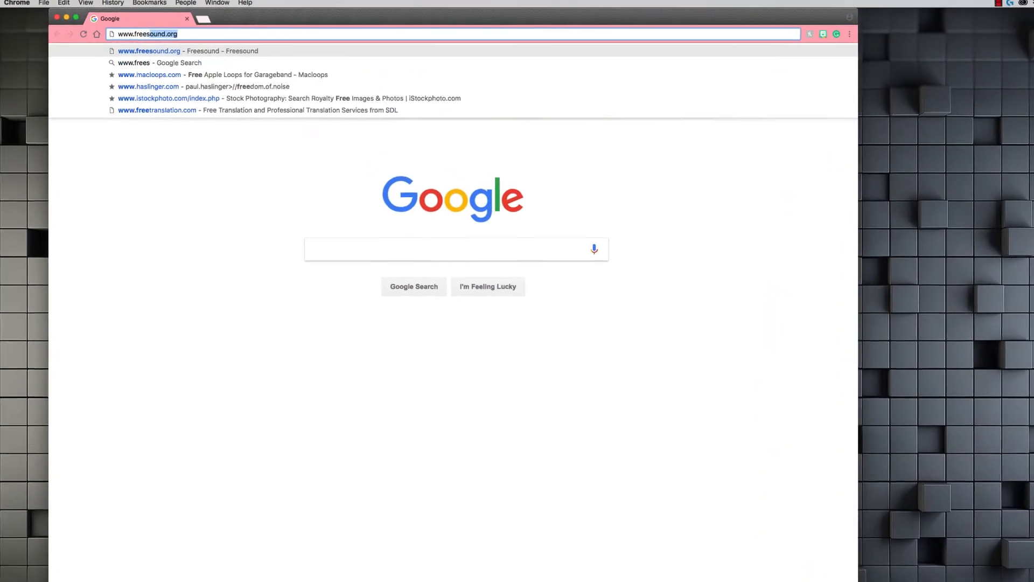
{"action": "key", "text": "Return"}
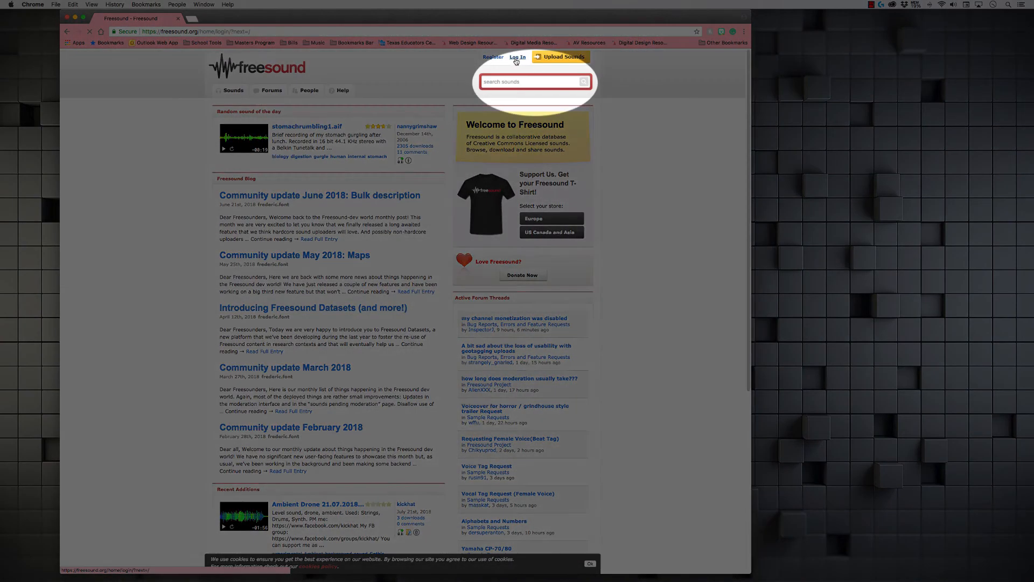
Step: Log in to Freesound using the saved account credentials
{"action": "left_click", "coordinate": [690, 77]}
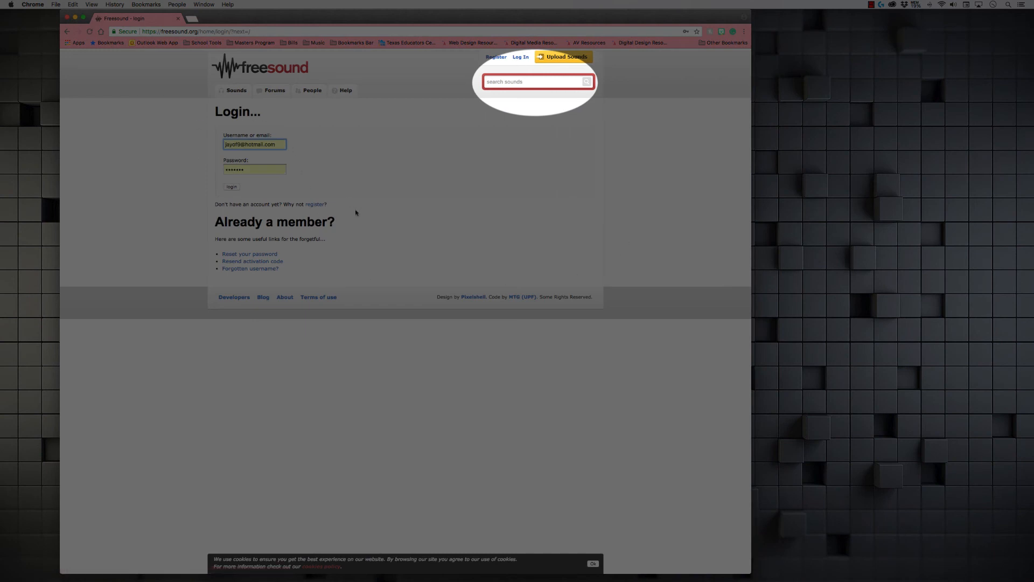
{"action": "left_click", "coordinate": [233, 187]}
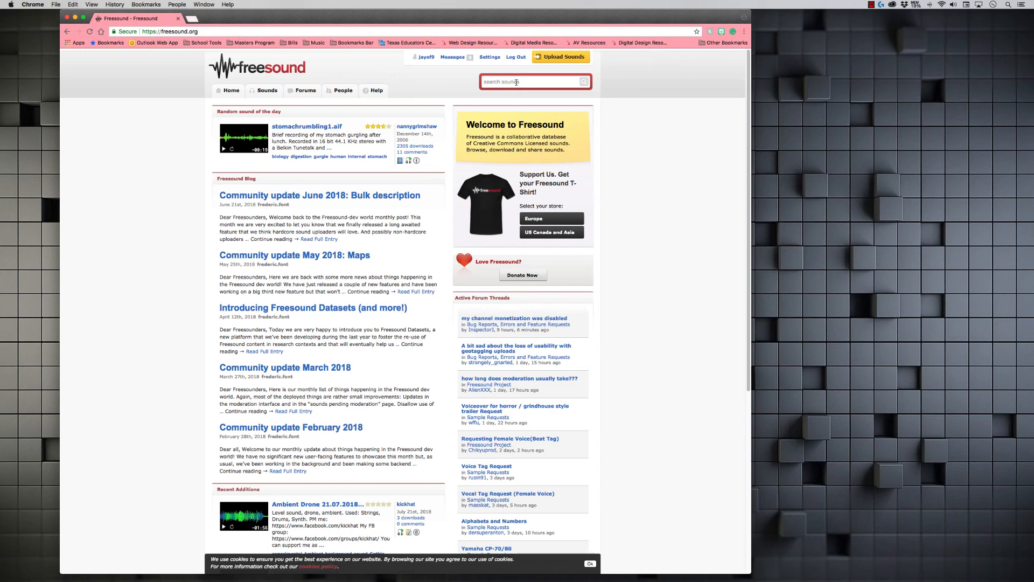
Step: Search Freesound for "car door" sounds
{"action": "left_click", "coordinate": [516, 82]}
{"action": "type", "text": "car door"}
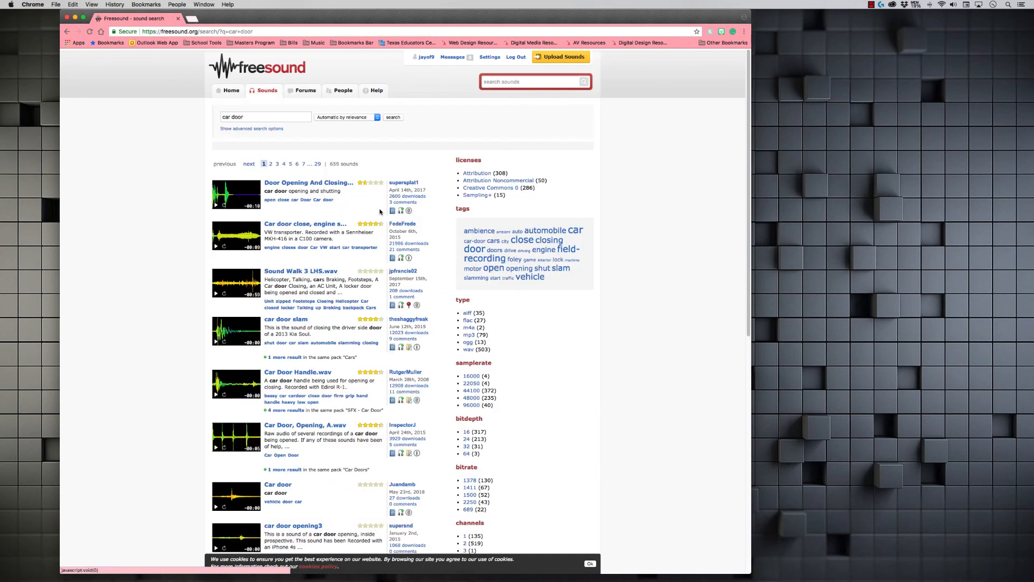
Step: Scroll through the car door search results
{"action": "scroll", "coordinate": [303, 313], "scroll_direction": "down", "scroll_amount": 5}
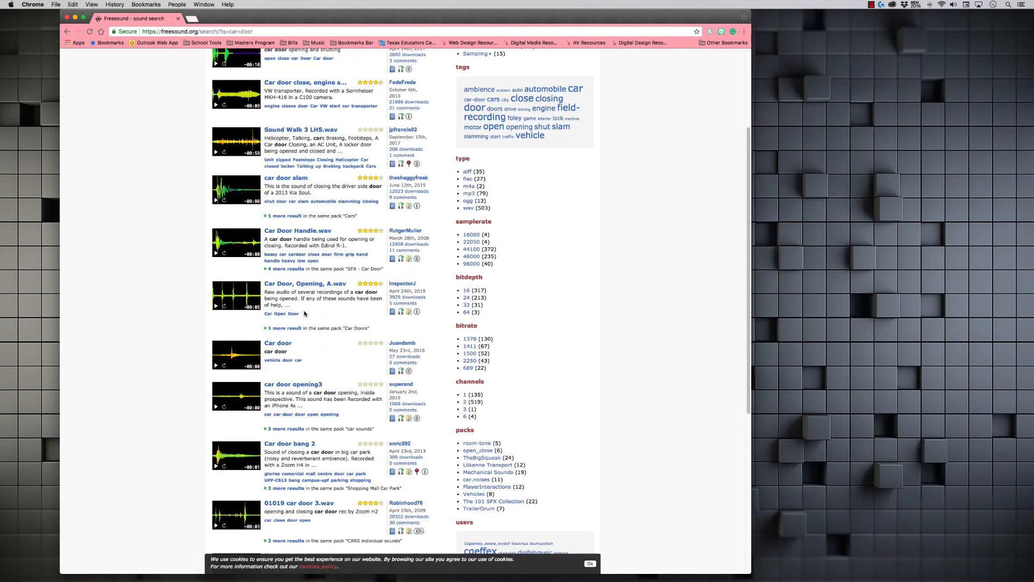
{"action": "scroll", "coordinate": [304, 313], "scroll_direction": "down", "scroll_amount": 9}
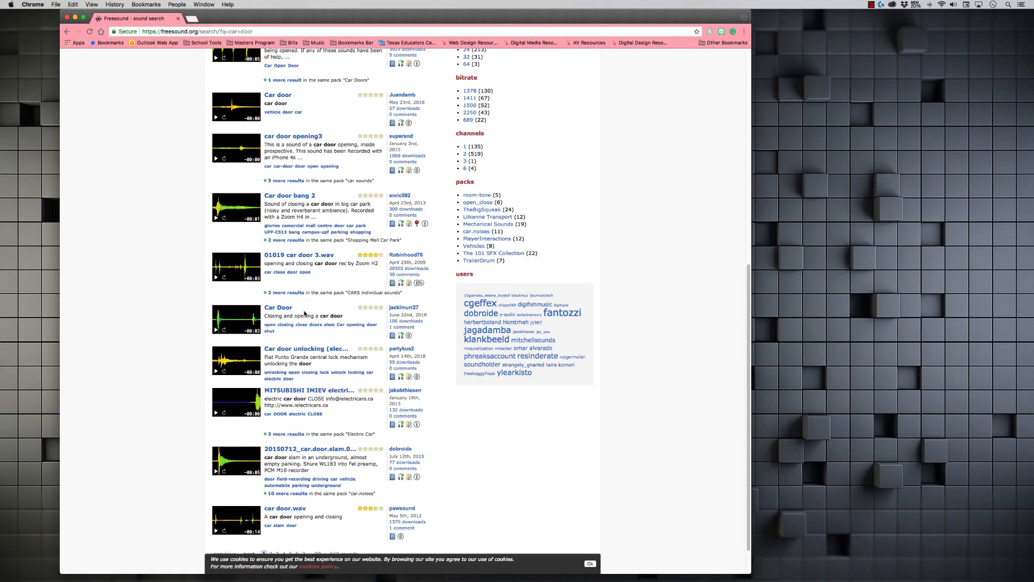
{"action": "scroll", "coordinate": [305, 312], "scroll_direction": "down", "scroll_amount": 1}
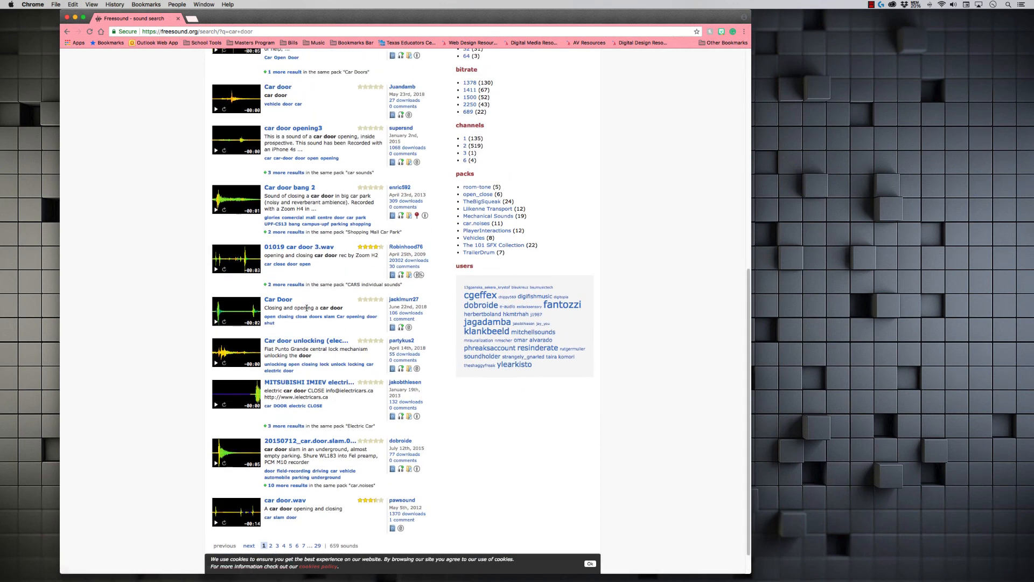
{"action": "scroll", "coordinate": [307, 310], "scroll_direction": "up", "scroll_amount": 1}
{"action": "scroll", "coordinate": [307, 310], "scroll_direction": "up", "scroll_amount": 2}
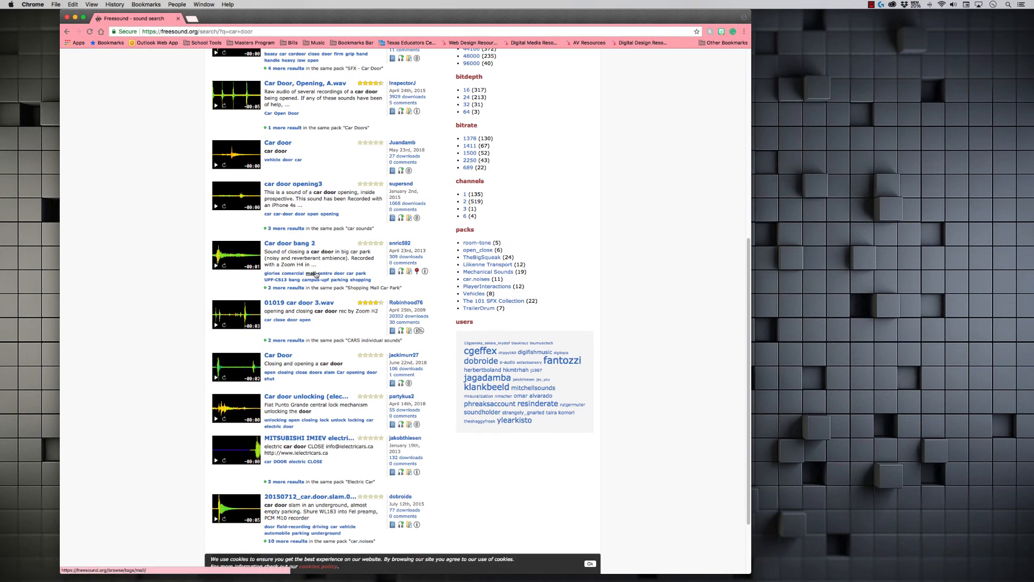
{"action": "scroll", "coordinate": [316, 274], "scroll_direction": "up", "scroll_amount": 1}
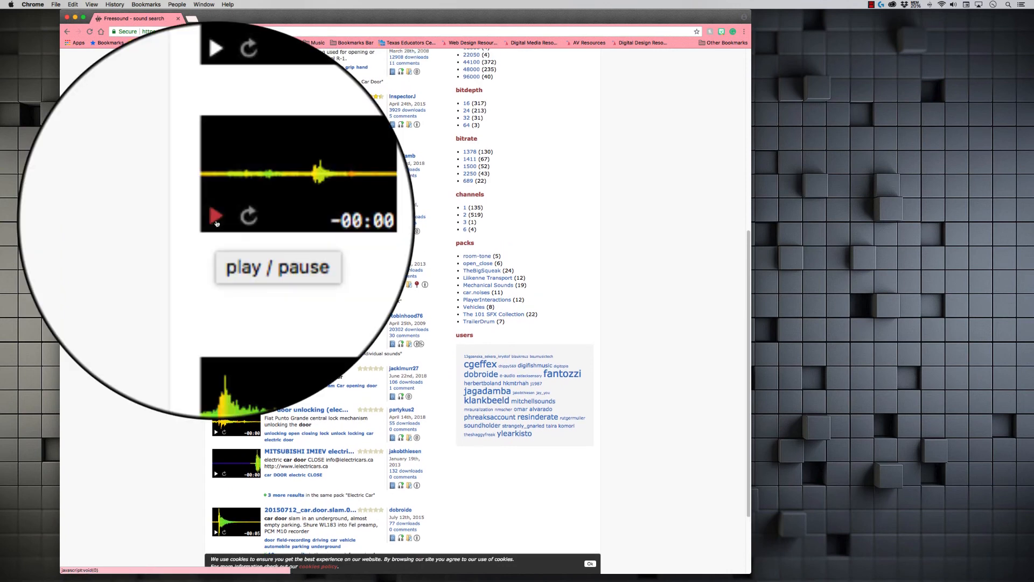
Step: Preview several car door sounds from the result list
{"action": "left_click", "coordinate": [216, 223]}
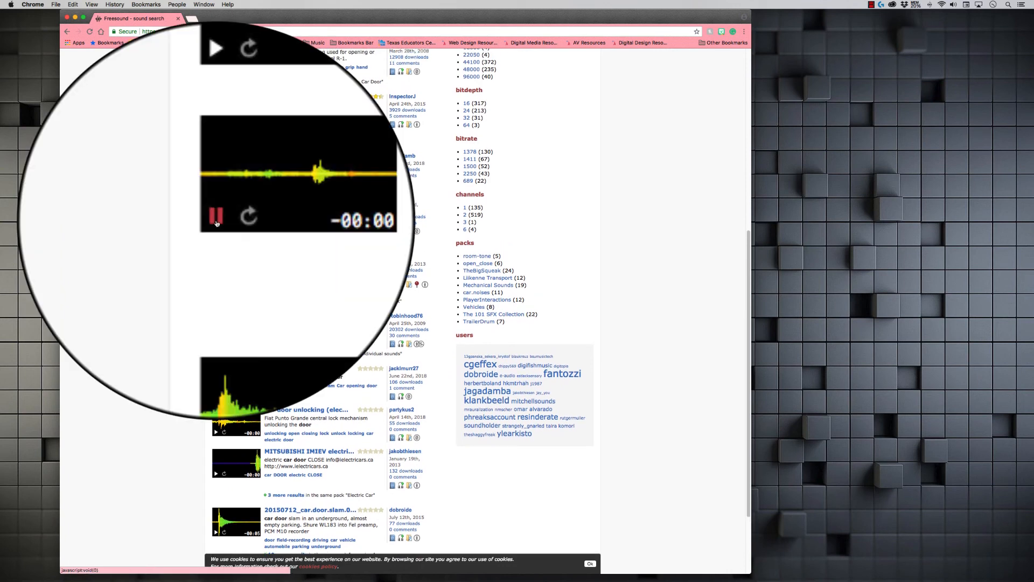
{"action": "left_click", "coordinate": [217, 223]}
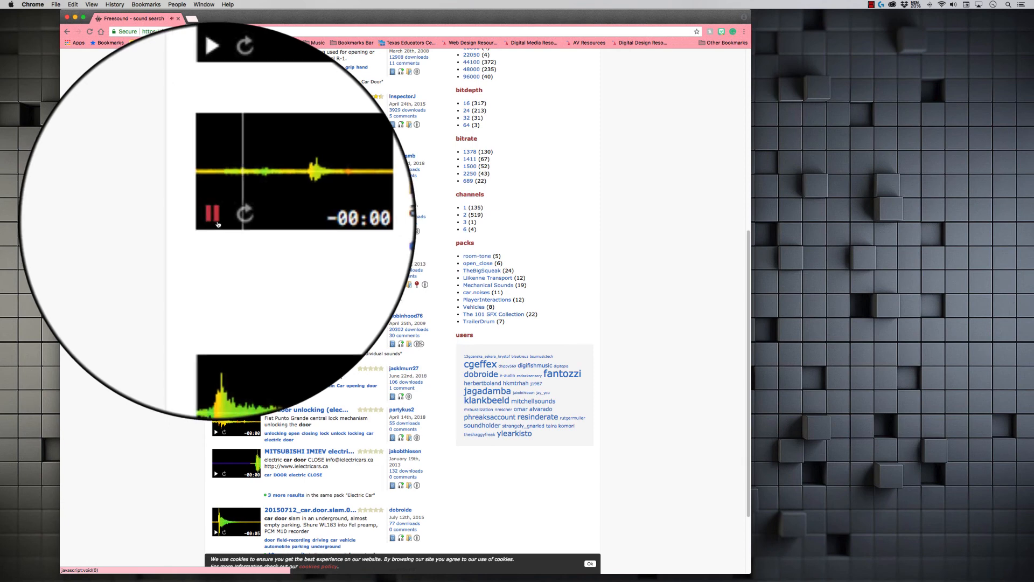
{"action": "left_click", "coordinate": [204, 178]}
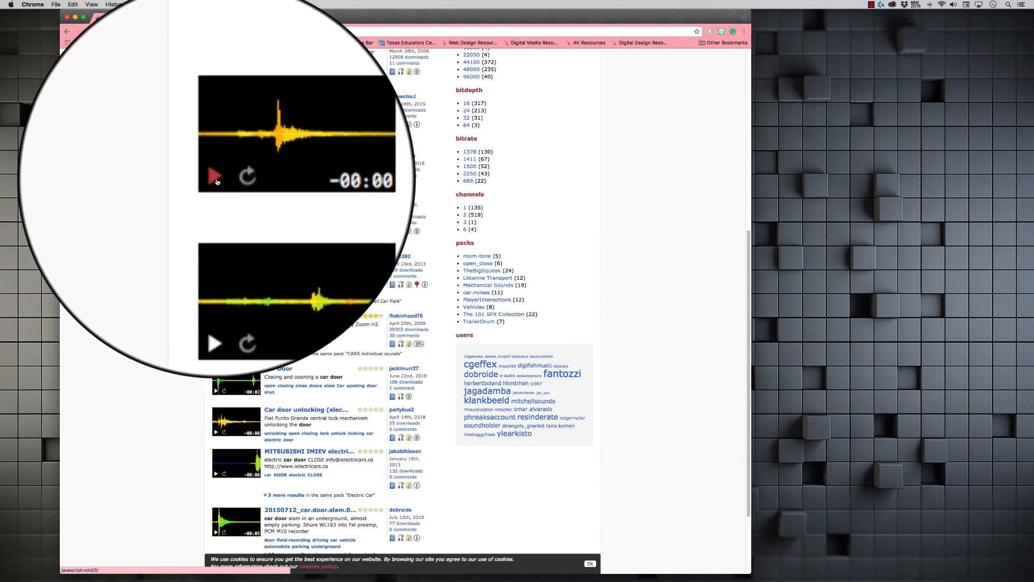
{"action": "left_click", "coordinate": [216, 281]}
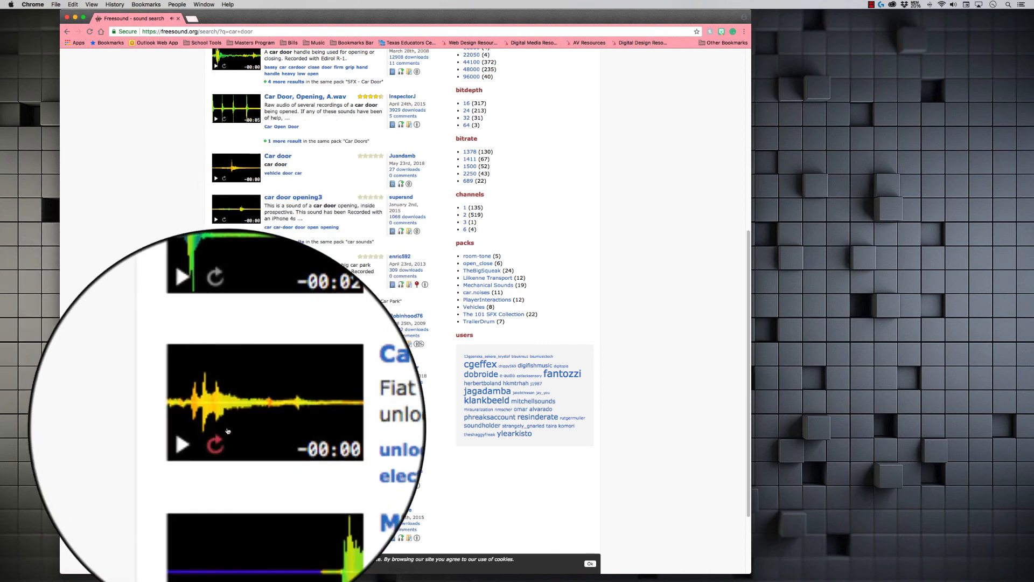
{"action": "left_click", "coordinate": [217, 437]}
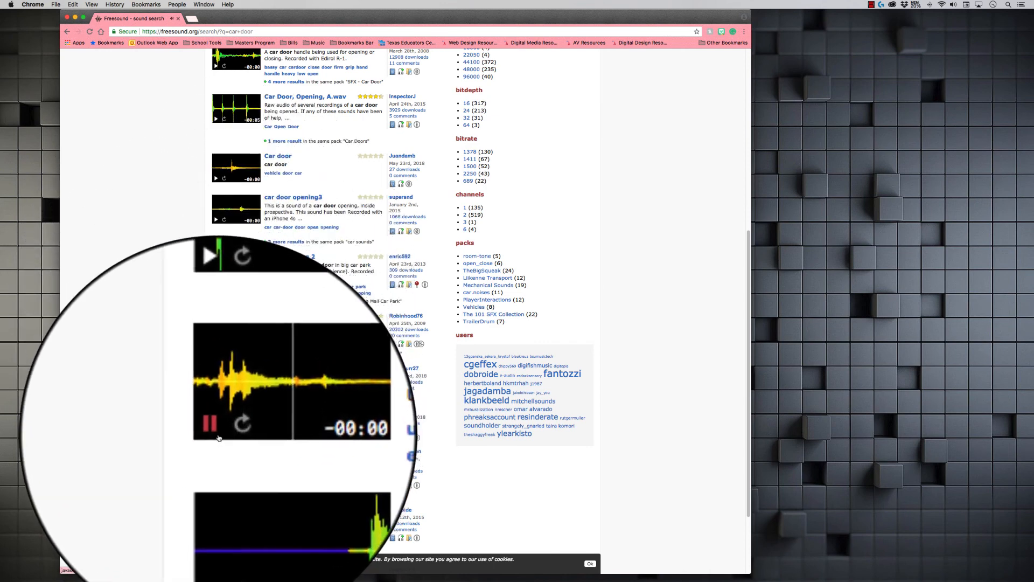
Step: Open the "Car Door" sound page and start its download
{"action": "left_click", "coordinate": [218, 393]}
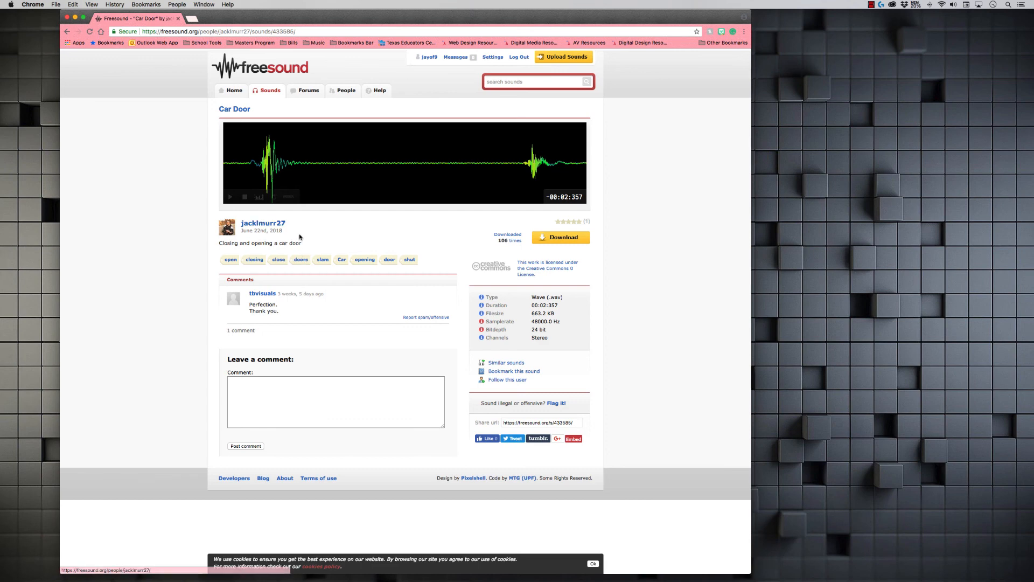
{"action": "left_click", "coordinate": [547, 240]}
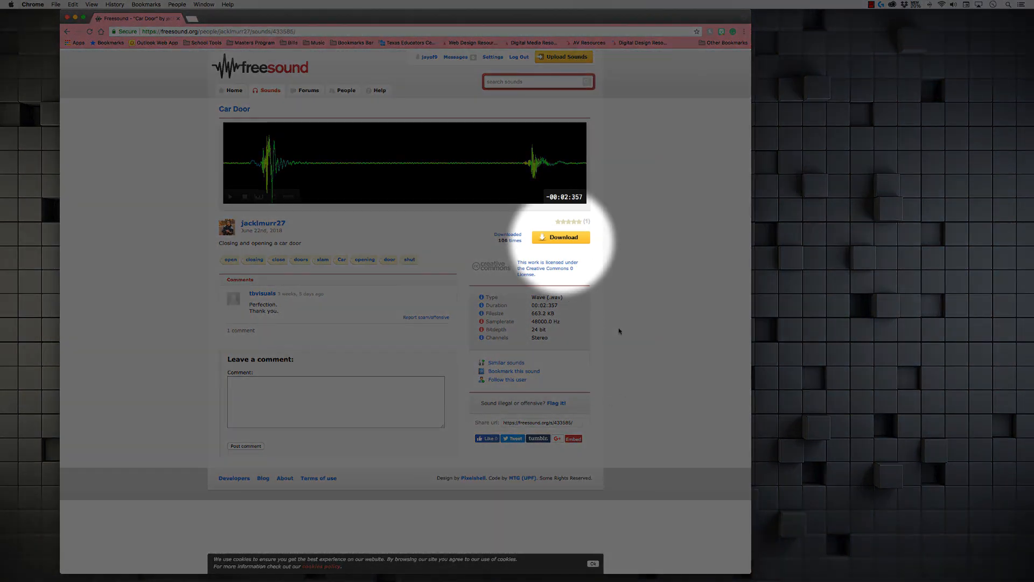
{"action": "left_click", "coordinate": [566, 237]}
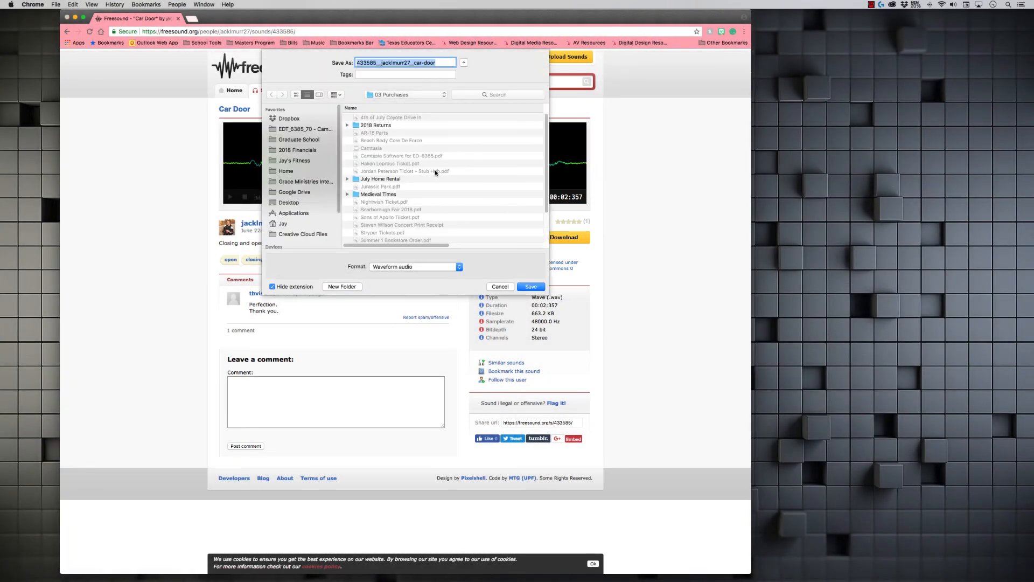
Step: Save the car door file into the Sound Cue Tutorial's "02 Raw Sound FX" folder
{"action": "left_click", "coordinate": [306, 130]}
{"action": "double_click", "coordinate": [375, 164]}
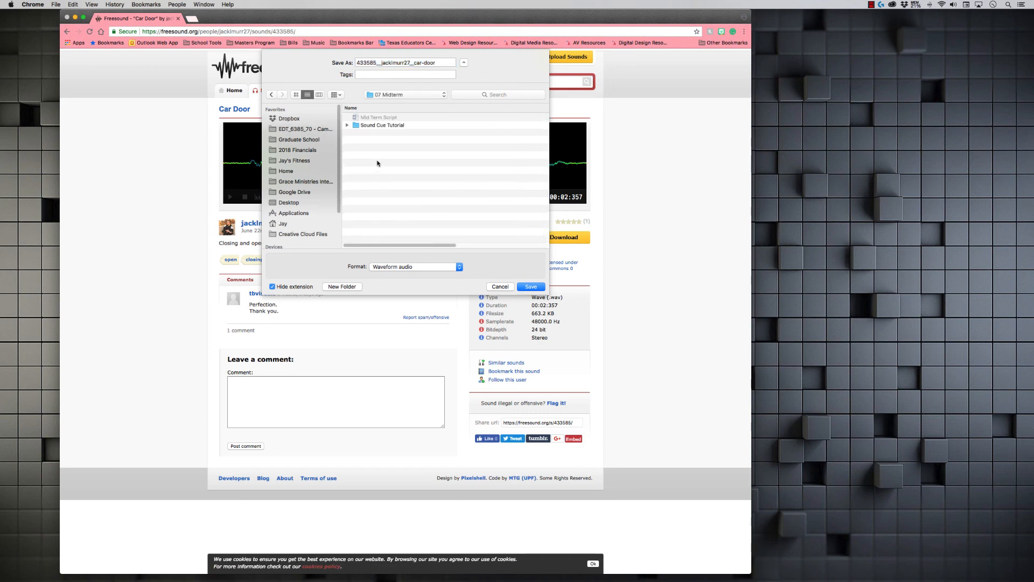
{"action": "double_click", "coordinate": [394, 127]}
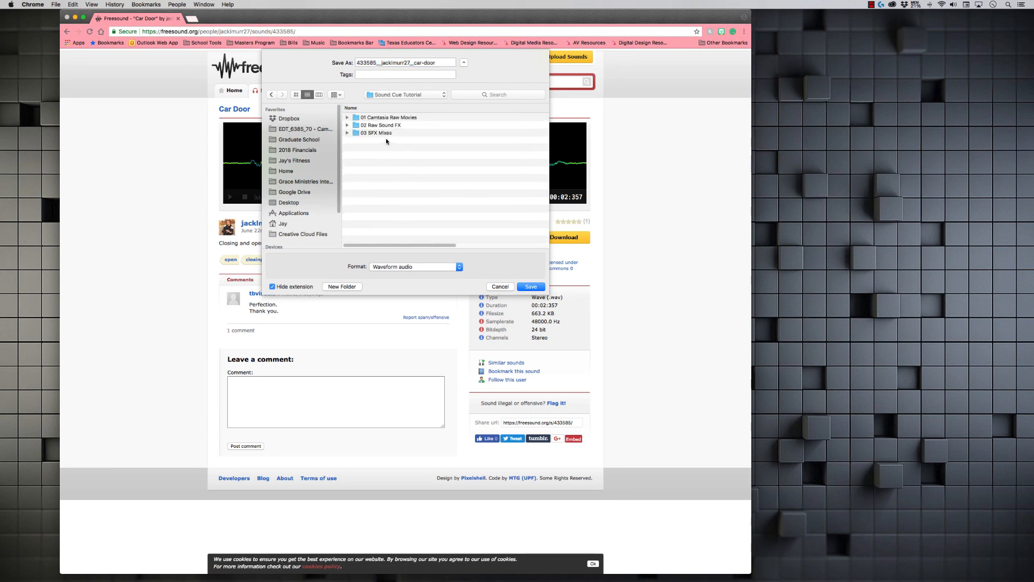
{"action": "double_click", "coordinate": [390, 126]}
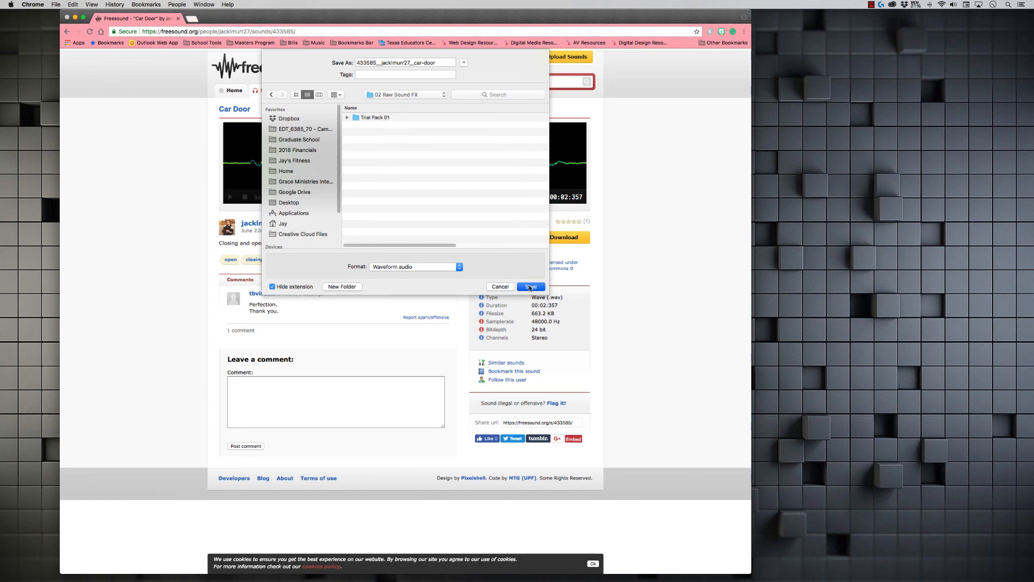
{"action": "left_click", "coordinate": [530, 286]}
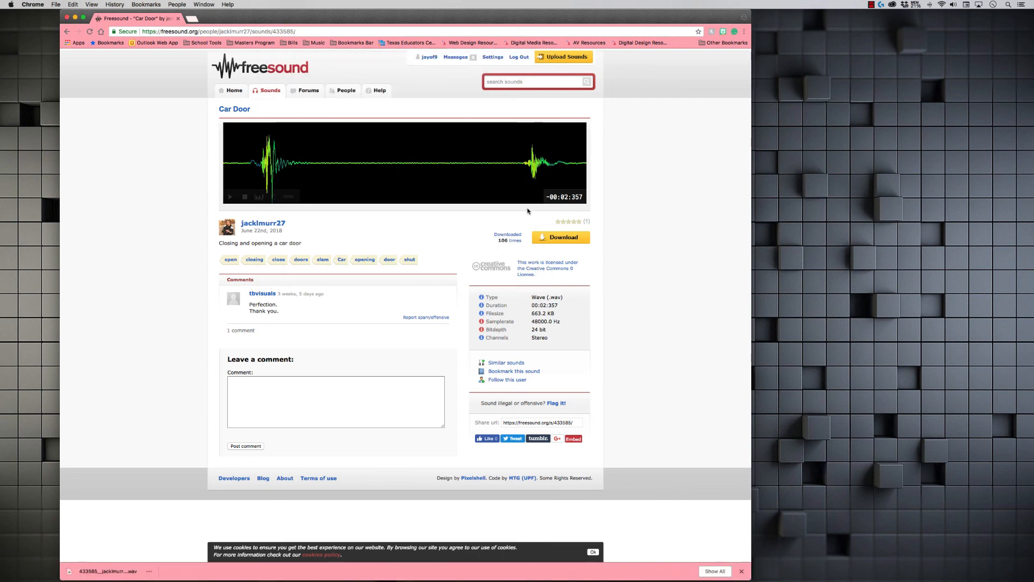
Step: Search Freesound for "car speeding"
{"action": "left_click", "coordinate": [547, 82]}
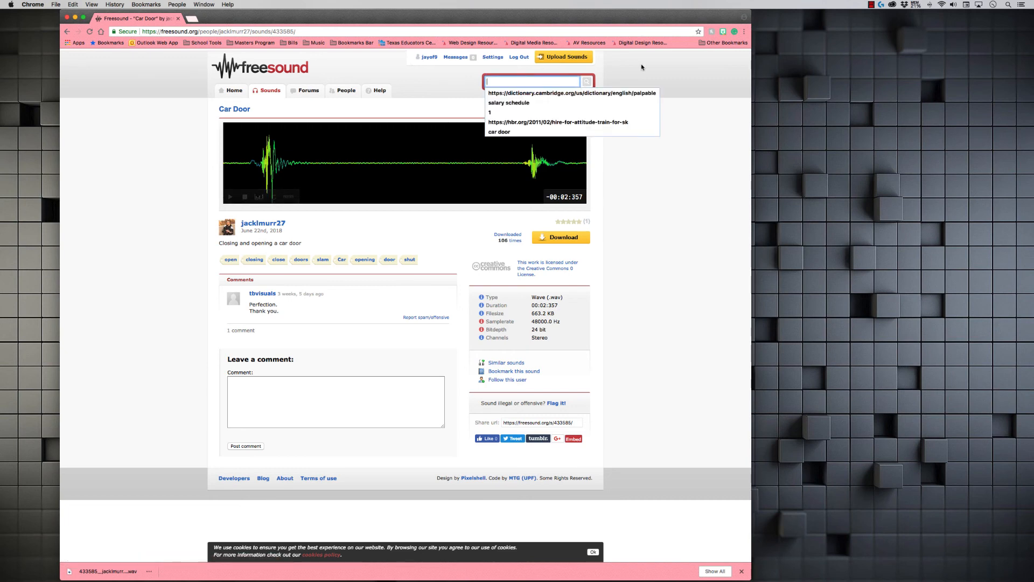
{"action": "type", "text": "car speeding"}
{"action": "key", "text": "Return"}
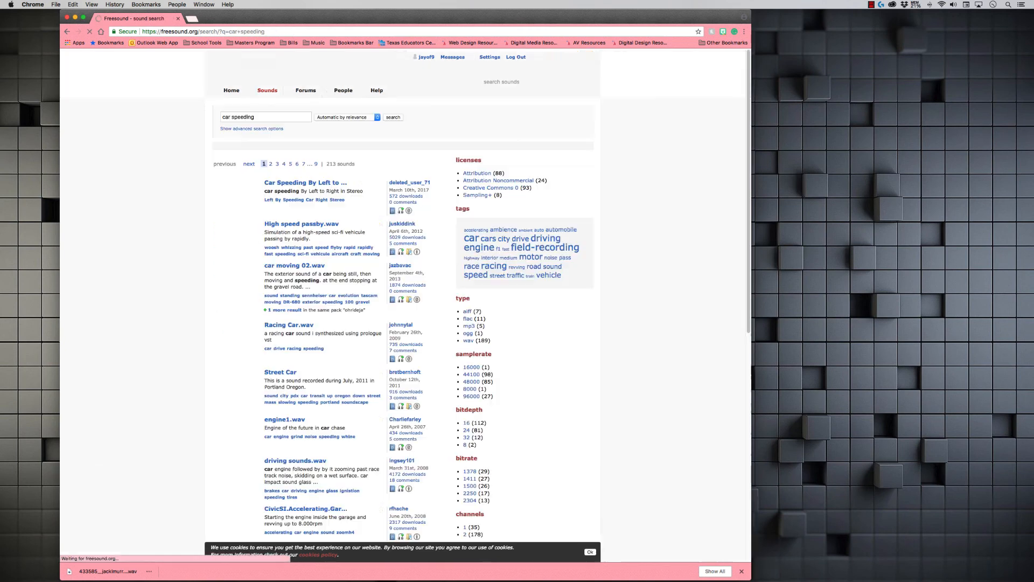
Step: Preview and download "car moving 02.wav" from the results
{"action": "left_click", "coordinate": [221, 274]}
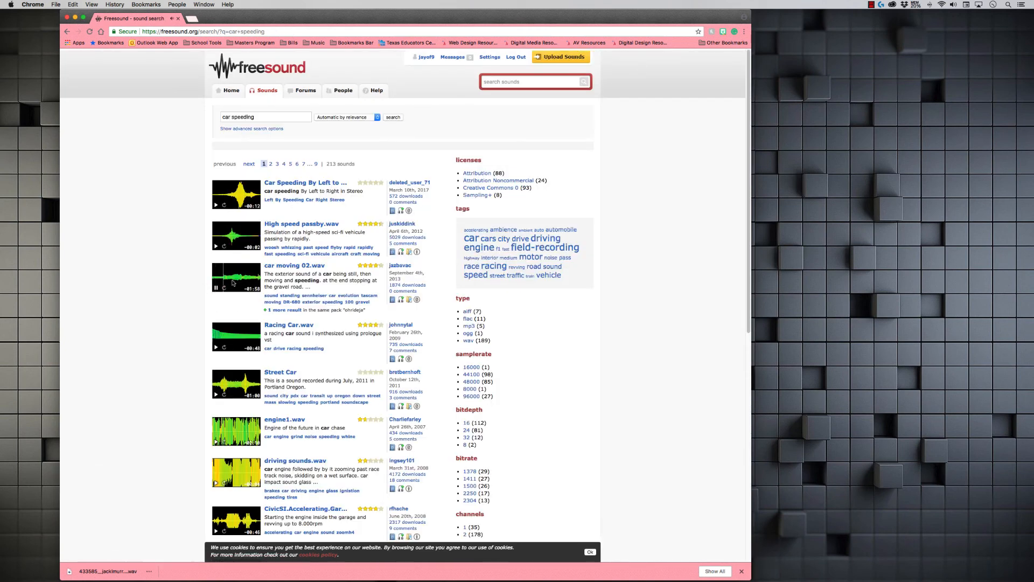
{"action": "left_click", "coordinate": [295, 265]}
{"action": "left_click", "coordinate": [560, 237]}
{"action": "left_click", "coordinate": [531, 286]}
Step: Search for "car skidding" and download "Car Breaking Skid 01.wav"
{"action": "left_click", "coordinate": [530, 82]}
{"action": "type", "text": "car skidding"}
{"action": "key", "text": "Return"}
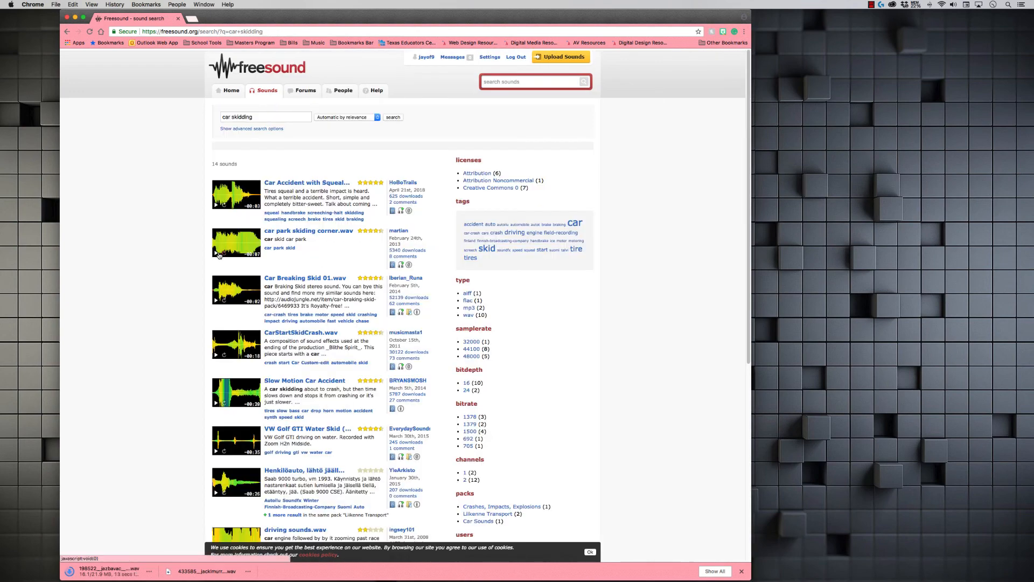
{"action": "left_click", "coordinate": [317, 279]}
{"action": "left_click", "coordinate": [560, 237]}
{"action": "left_click", "coordinate": [530, 287]}
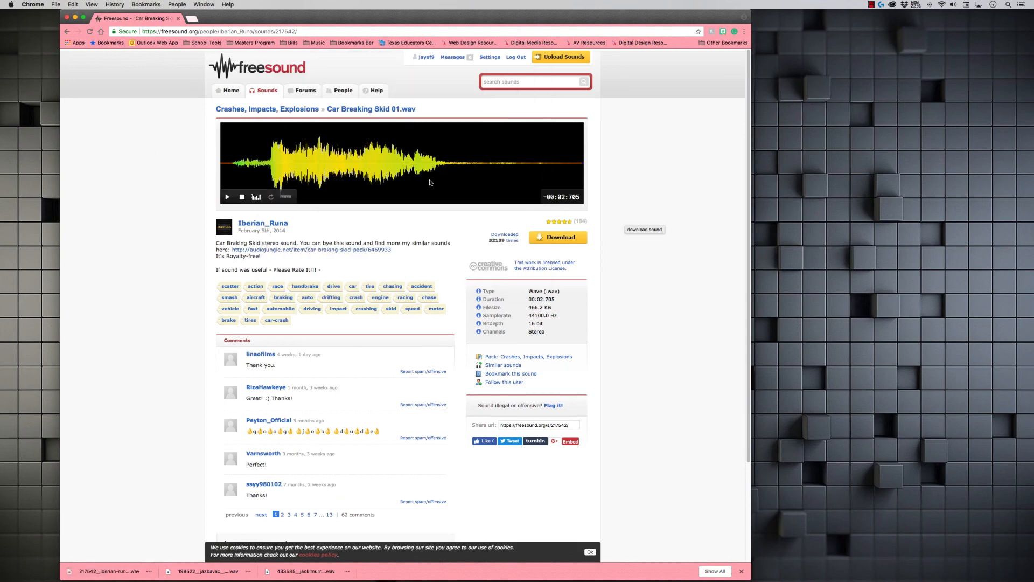
Step: Search for "car crash" and download "Large Crash.wav"
{"action": "left_click", "coordinate": [530, 82]}
{"action": "type", "text": "car crash"}
{"action": "key", "text": "Return"}
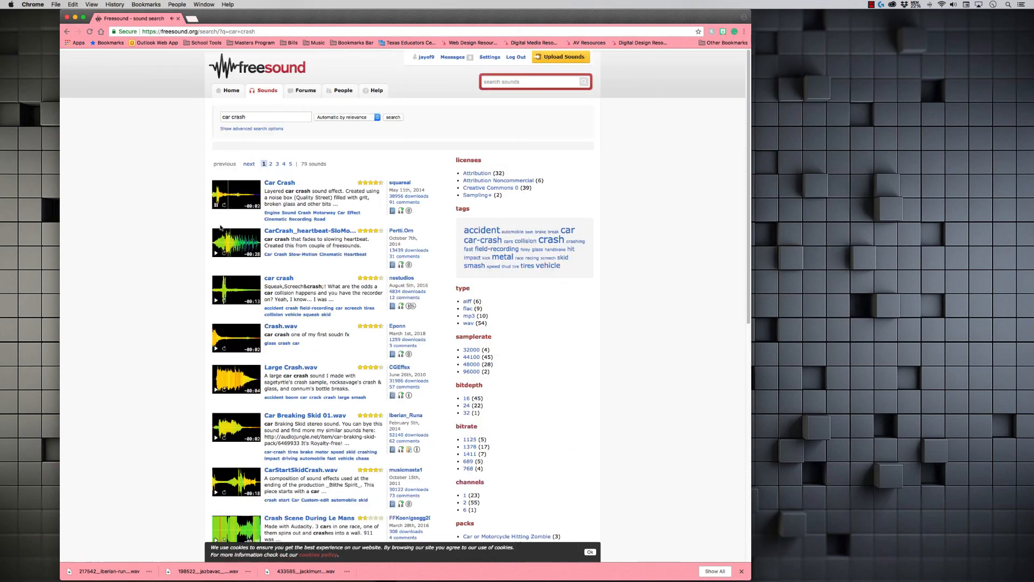
{"action": "left_click", "coordinate": [274, 368]}
{"action": "left_click", "coordinate": [561, 237]}
{"action": "left_click", "coordinate": [530, 287]}
Step: Return to the car crash results and download the "Car Crash" sound
{"action": "left_click", "coordinate": [67, 32]}
{"action": "left_click", "coordinate": [280, 182]}
{"action": "left_click", "coordinate": [561, 237]}
{"action": "left_click", "coordinate": [531, 286]}
Step: Search for "train whistle" and download "TrainWhistle.flac"
{"action": "left_click", "coordinate": [531, 82]}
{"action": "type", "text": "train whistle"}
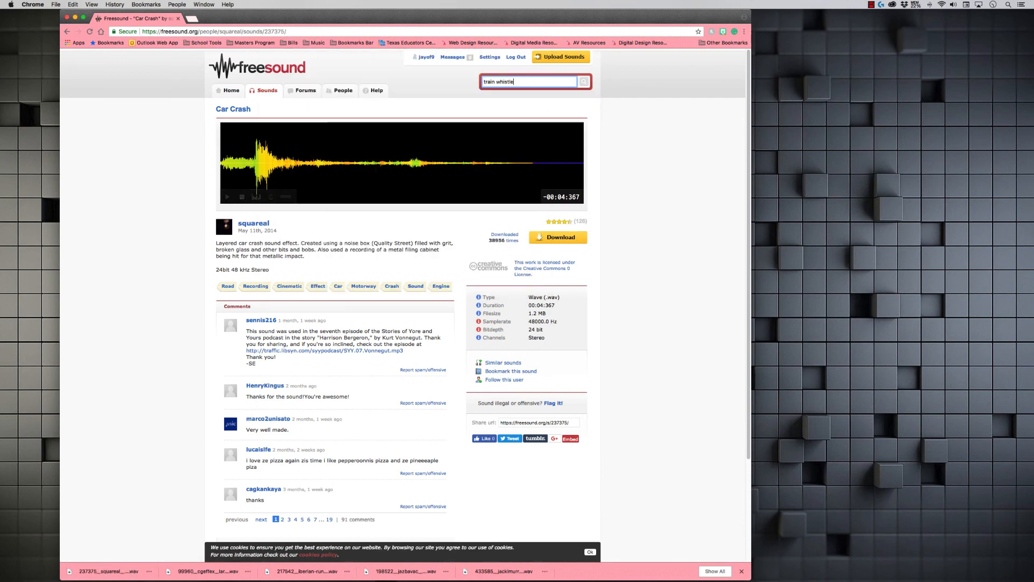
{"action": "key", "text": "Return"}
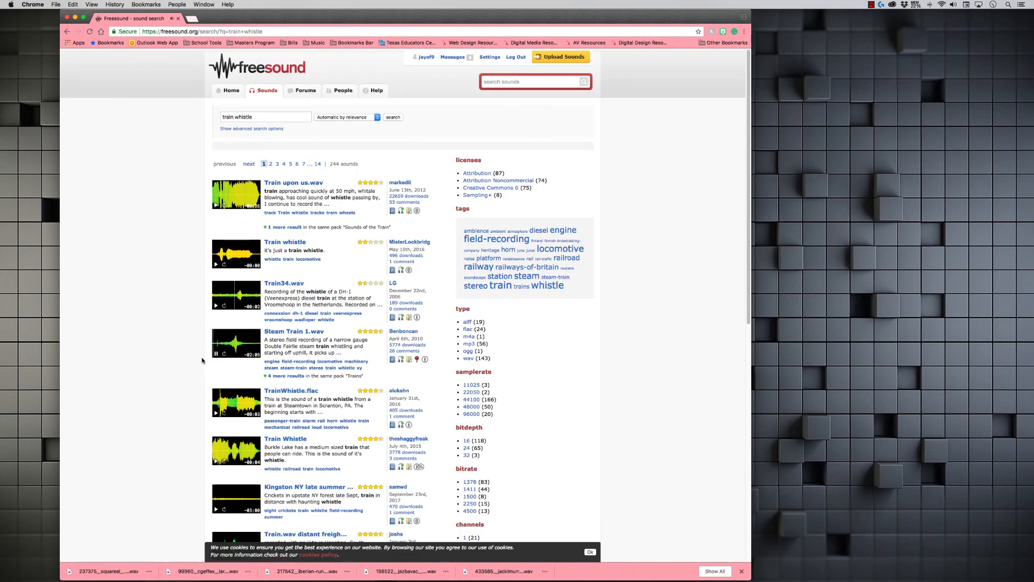
{"action": "left_click", "coordinate": [291, 390]}
{"action": "left_click", "coordinate": [560, 237]}
{"action": "left_click", "coordinate": [530, 286]}
Step: Search Freesound for "owl" sounds
{"action": "left_click", "coordinate": [531, 82]}
{"action": "type", "text": "owl"}
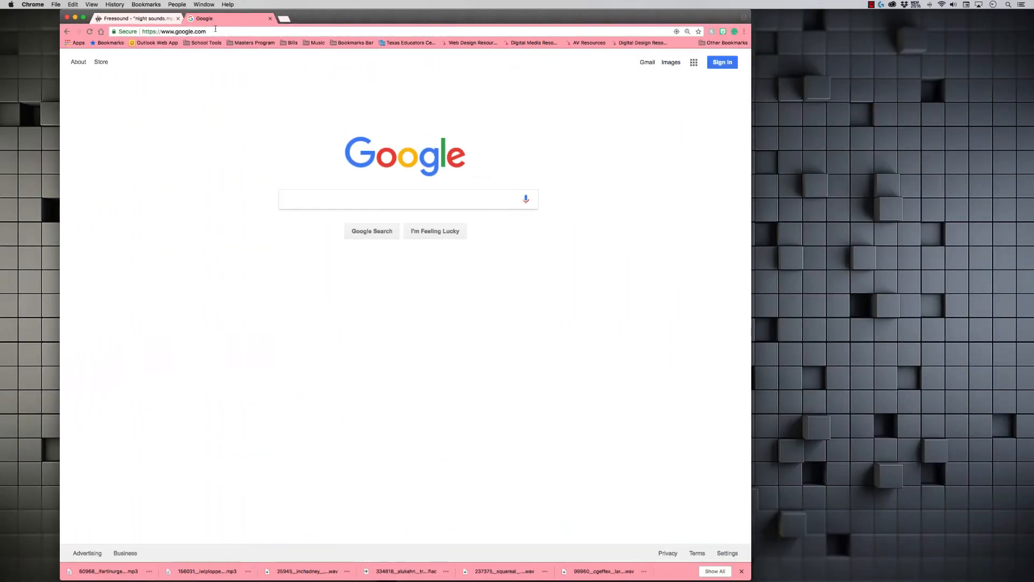
Step: Search Google for soundtrap in a new tab
{"action": "left_click", "coordinate": [216, 31]}
{"action": "type", "text": "s"}
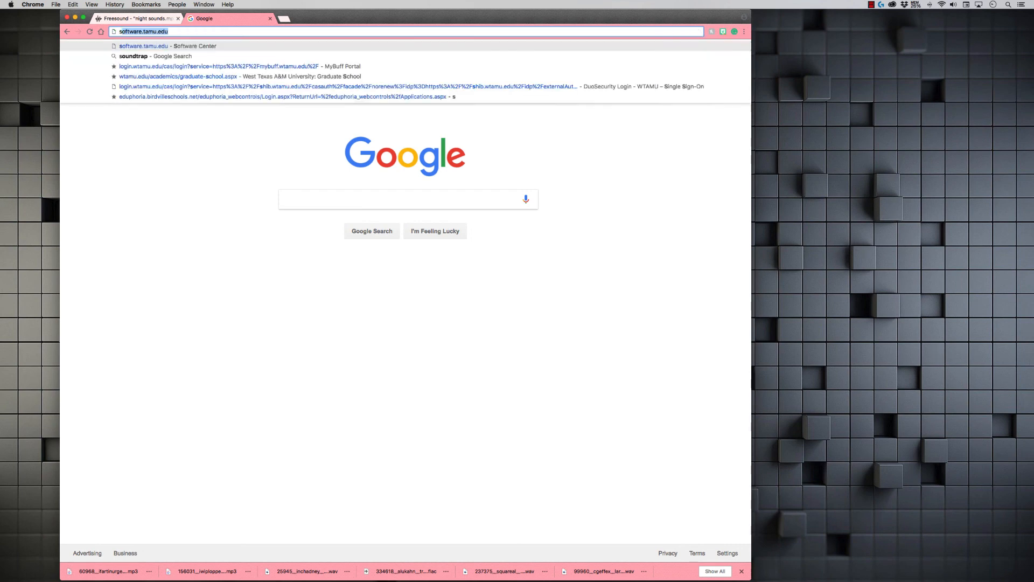
{"action": "type", "text": "ound"}
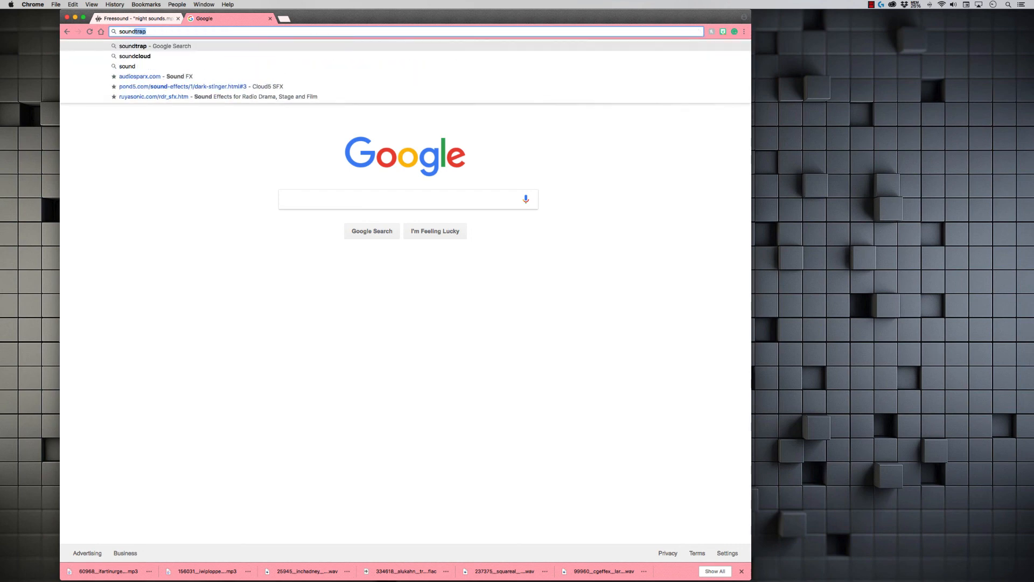
{"action": "key", "text": "Return"}
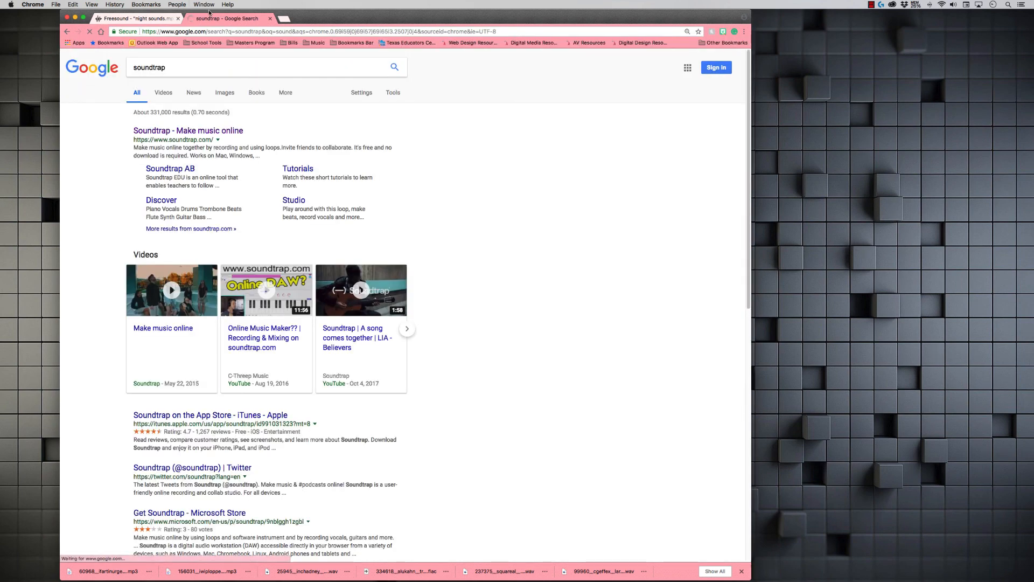
Step: Open the Soundtrap website and start logging in with Google, choosing the personal Gmail account
{"action": "left_click", "coordinate": [162, 131]}
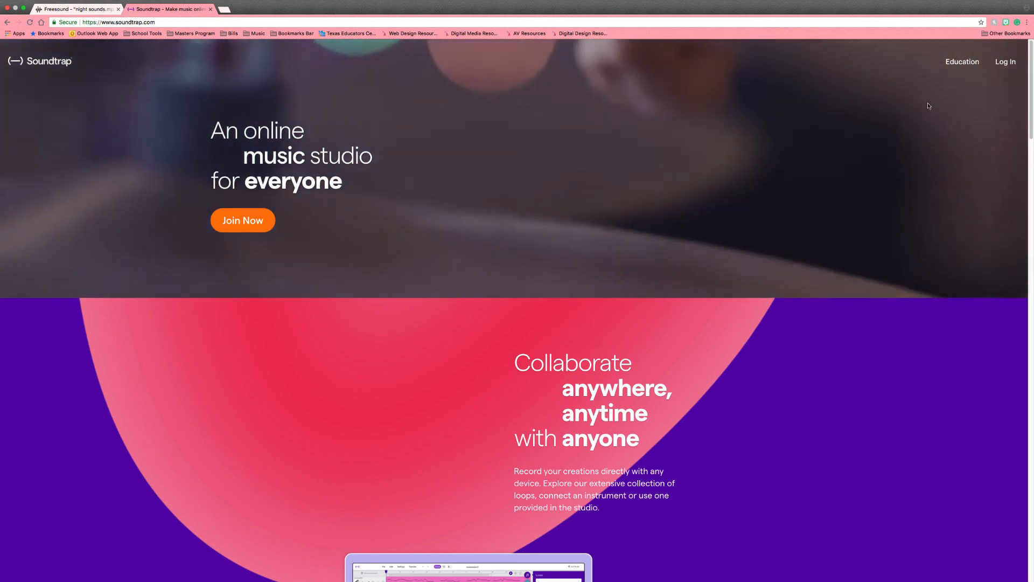
{"action": "left_click", "coordinate": [1013, 63]}
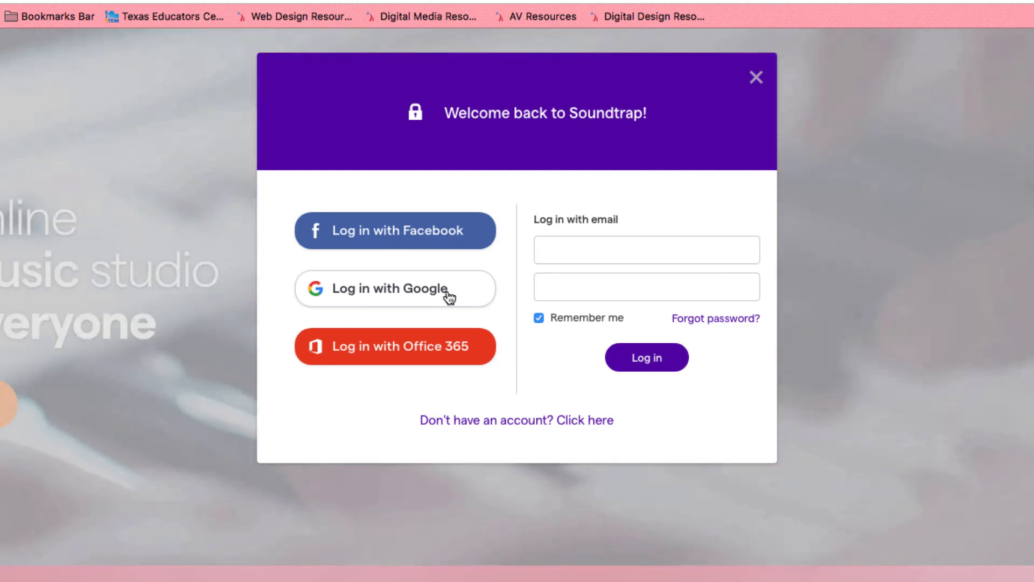
{"action": "left_click", "coordinate": [385, 287]}
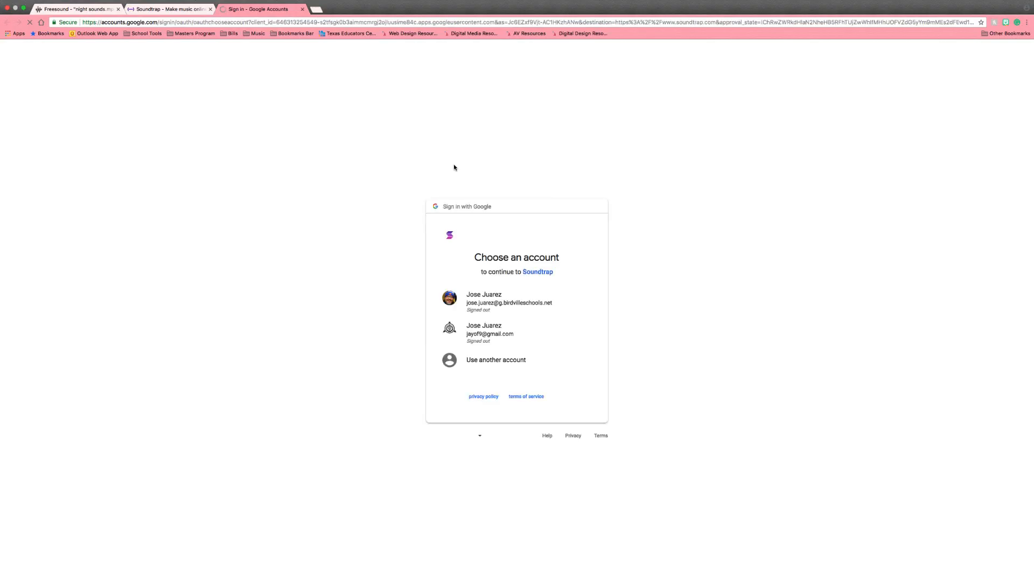
{"action": "left_click", "coordinate": [471, 331]}
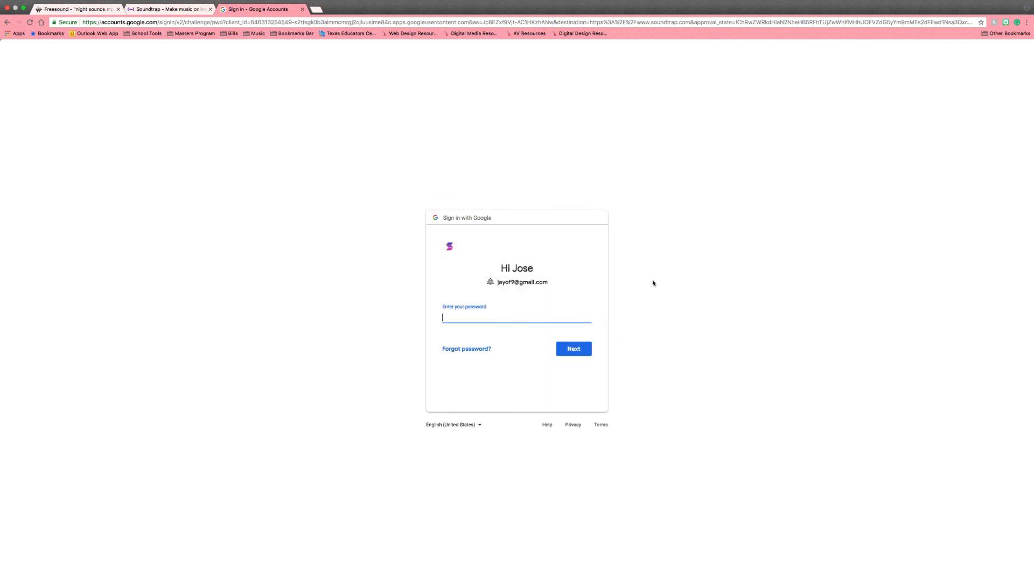
Step: Enter the Google account password to finish signing in
{"action": "type", "text": "••••••••"}
{"action": "key", "text": "Return"}
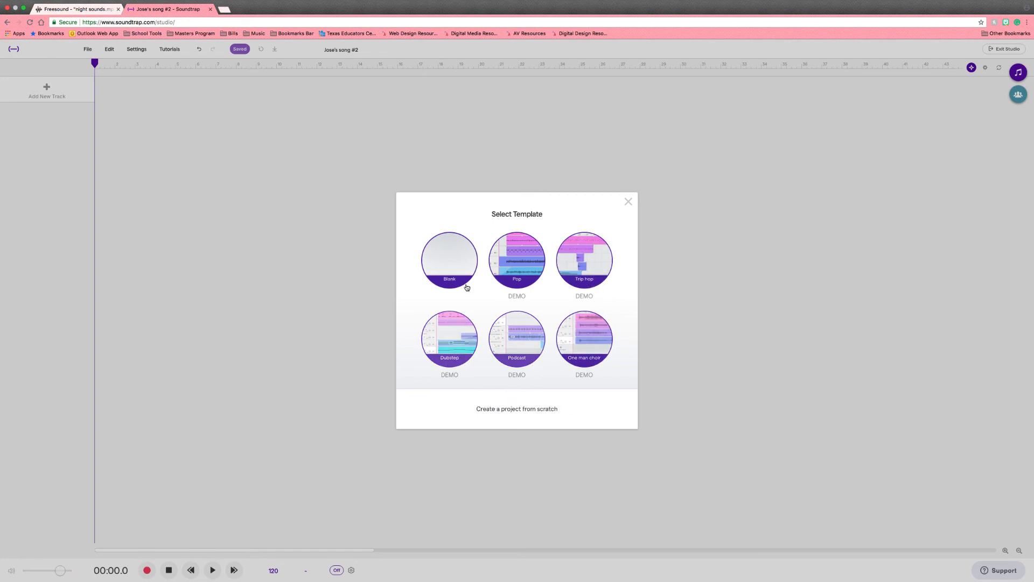
Step: Create a blank project and import the owl sound file from the Sound Cue Tutorial's 02 Raw Sound FX folder
{"action": "left_click", "coordinate": [454, 257]}
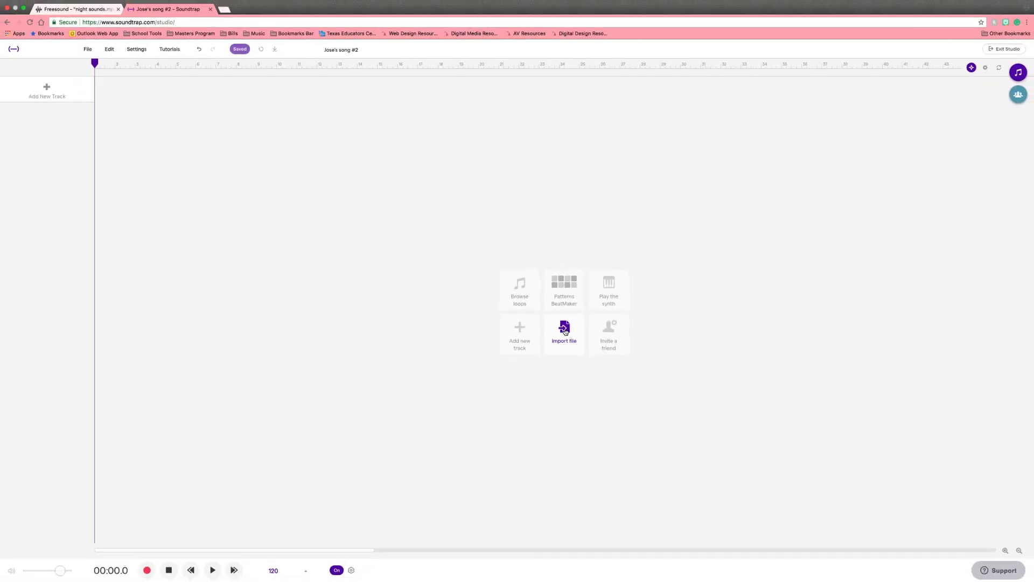
{"action": "left_click", "coordinate": [566, 327]}
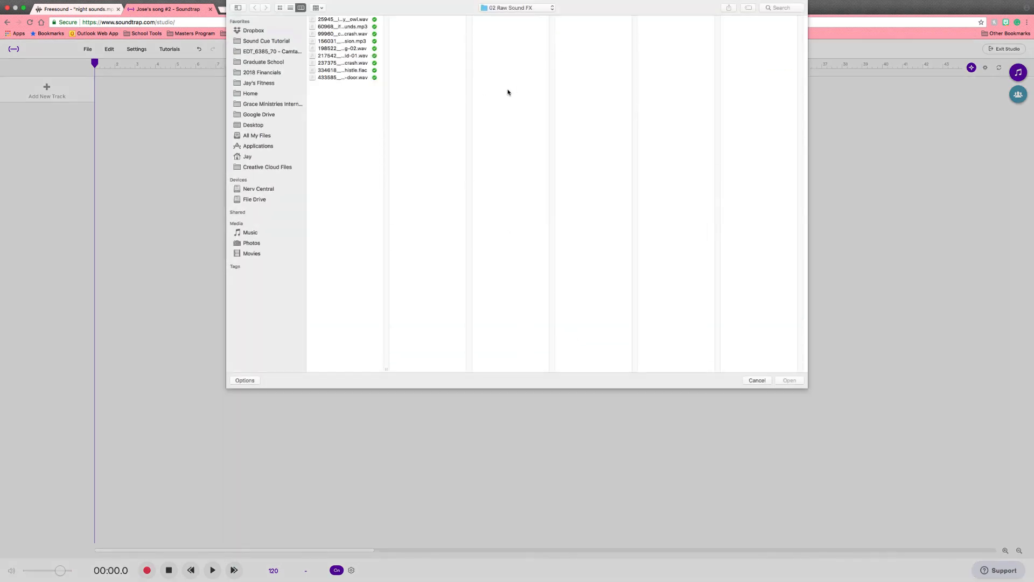
{"action": "left_click", "coordinate": [271, 42]}
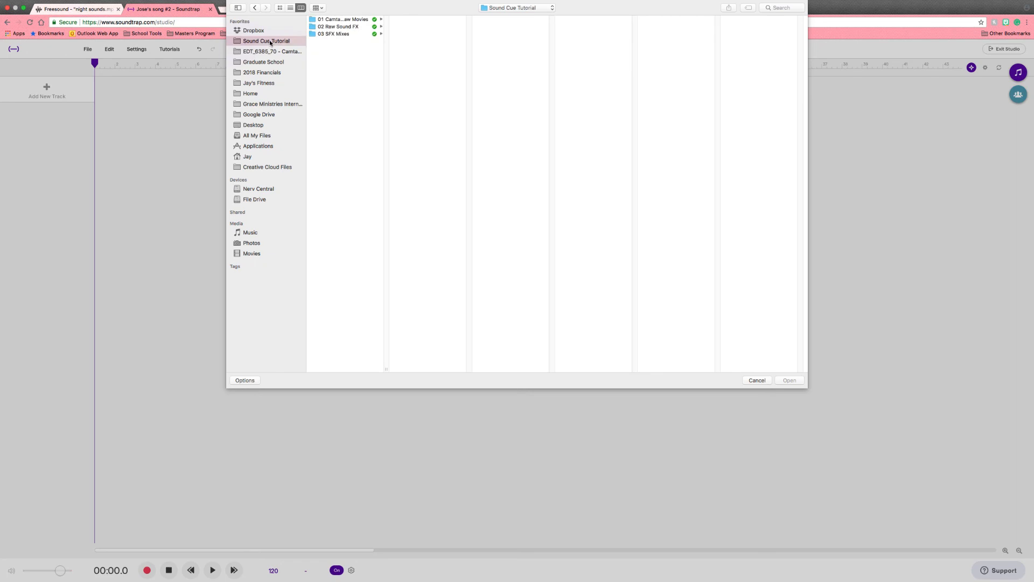
{"action": "left_click", "coordinate": [334, 34]}
{"action": "key", "text": "Up"}
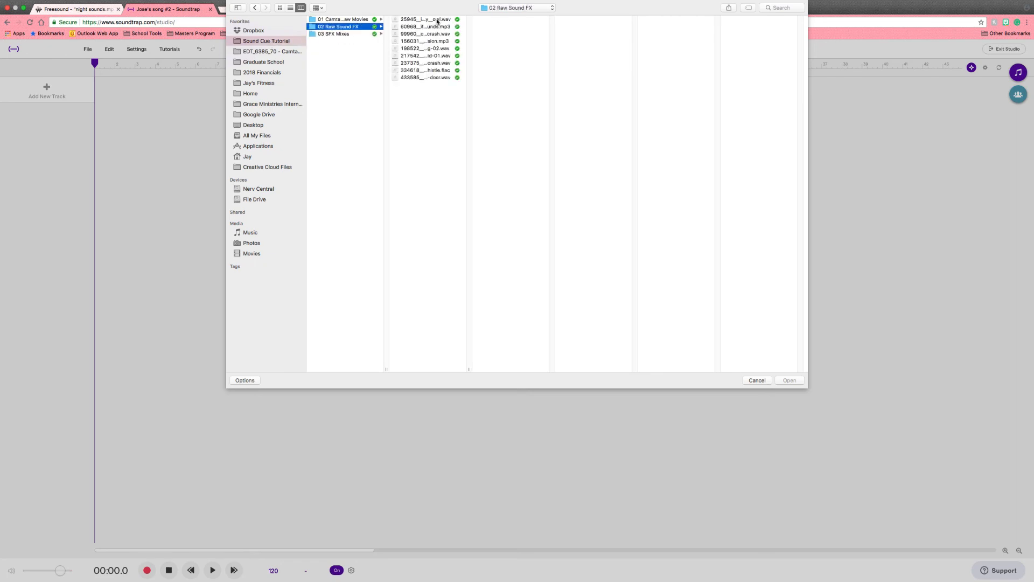
{"action": "left_click", "coordinate": [437, 20]}
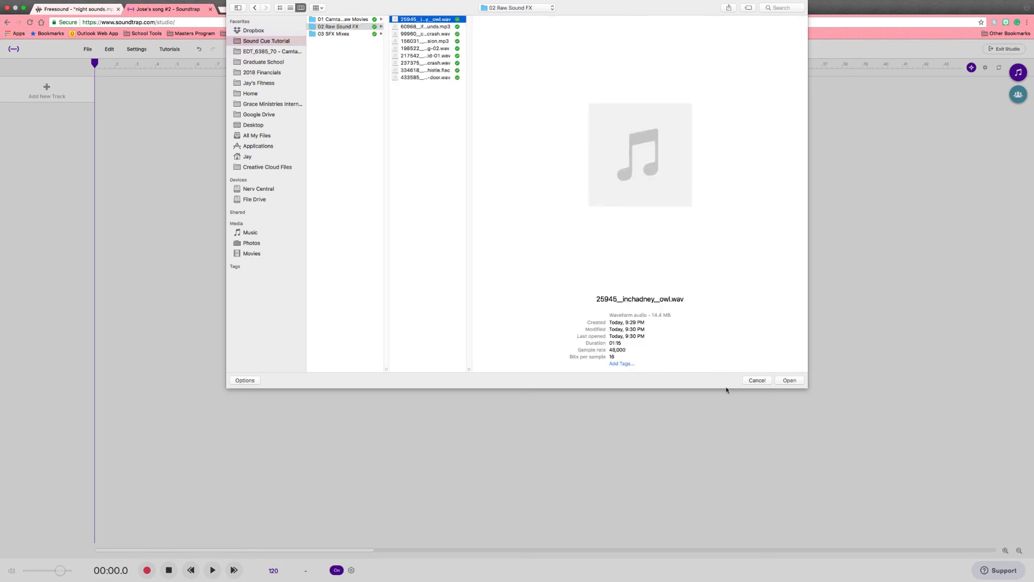
{"action": "left_click", "coordinate": [790, 381]}
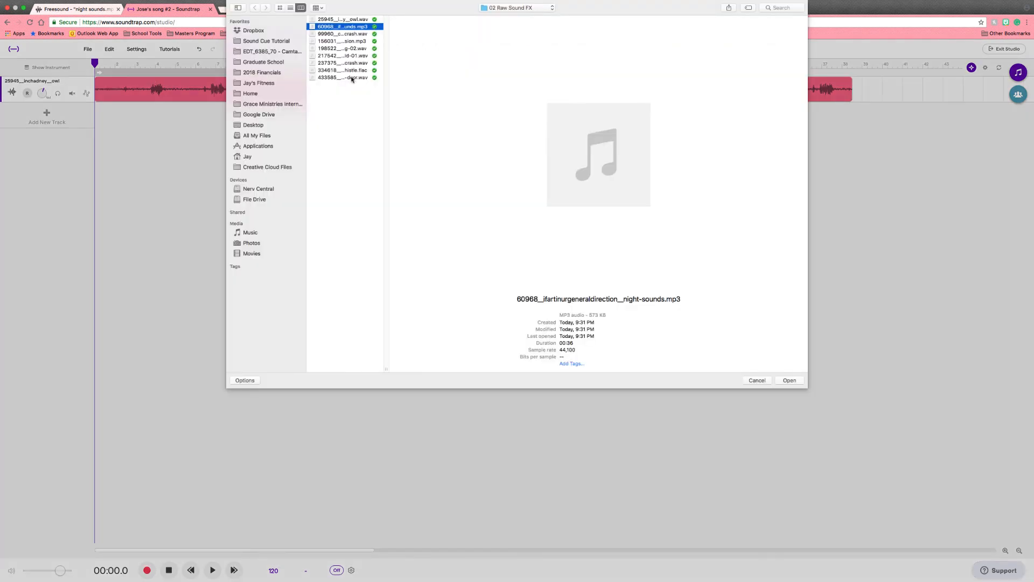
Step: Import each remaining sound file from the 02 Raw Sound FX folder onto its own new track
{"action": "left_click", "coordinate": [352, 77], "text": "shift"}
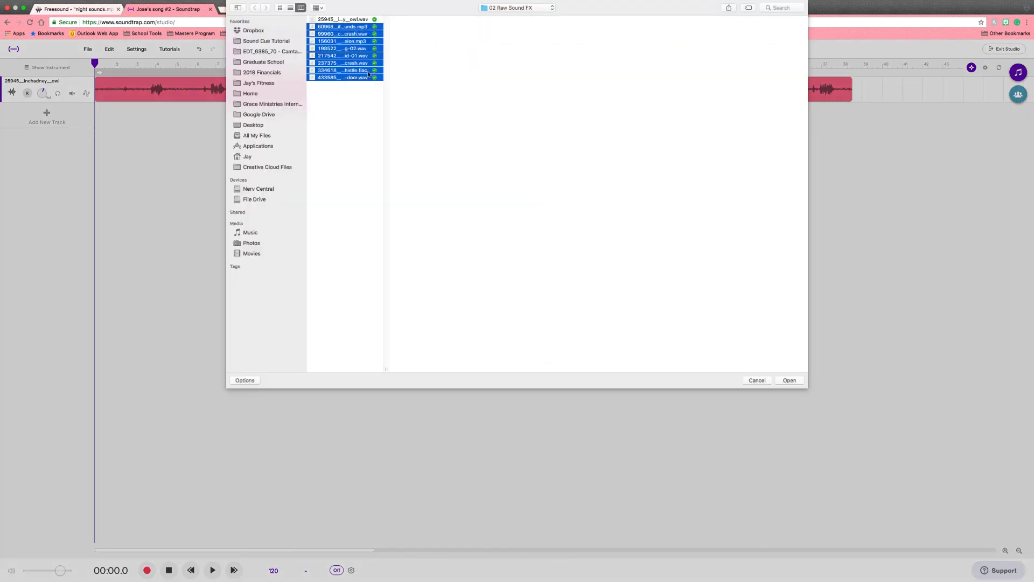
{"action": "left_click", "coordinate": [793, 381]}
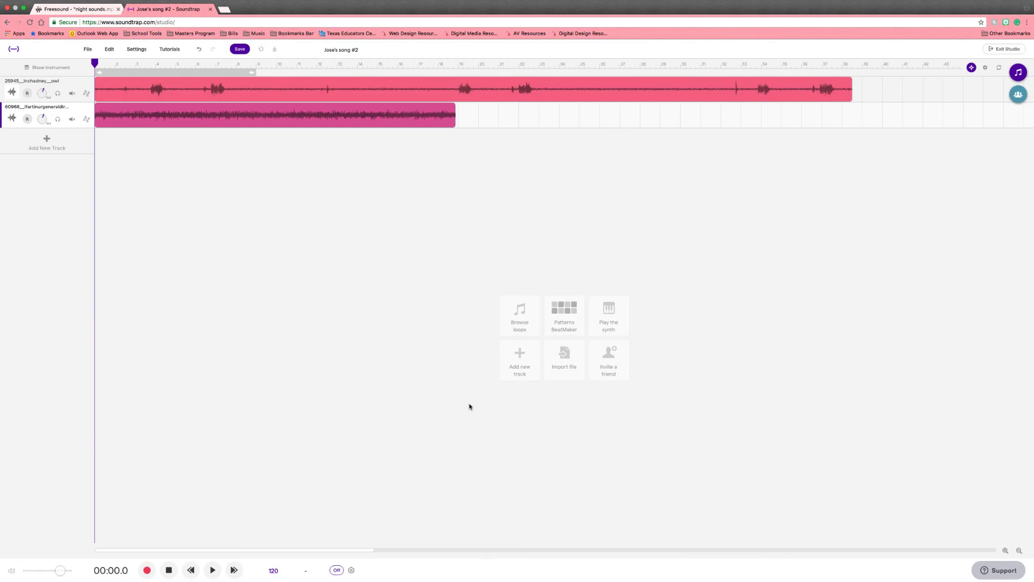
{"action": "left_click", "coordinate": [562, 356]}
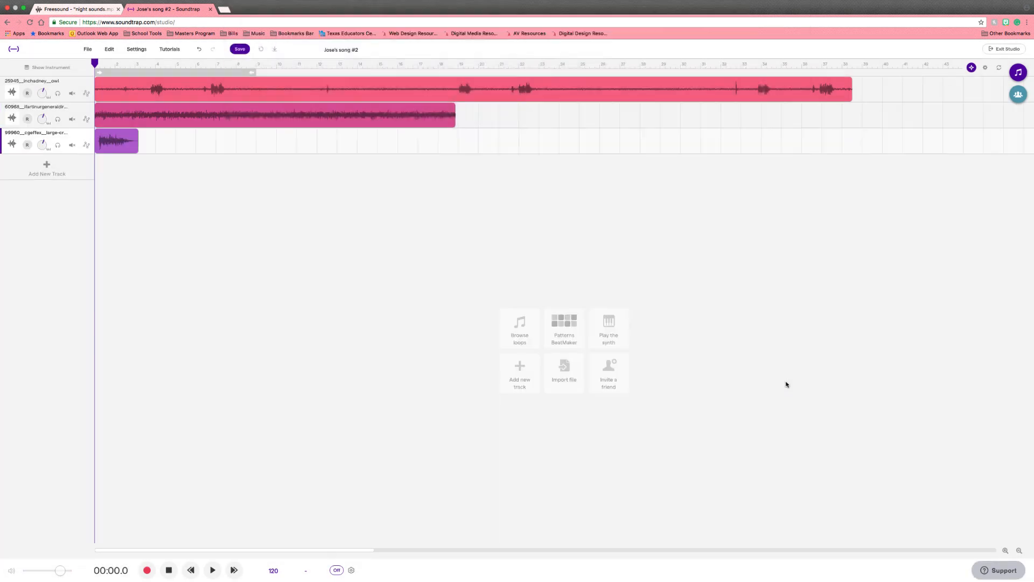
{"action": "left_click", "coordinate": [564, 382]}
{"action": "left_click", "coordinate": [470, 315]}
{"action": "left_click", "coordinate": [355, 49]}
{"action": "left_click", "coordinate": [789, 380]}
{"action": "left_click", "coordinate": [566, 399]}
{"action": "left_click", "coordinate": [470, 315]}
{"action": "left_click", "coordinate": [355, 56]}
{"action": "left_click", "coordinate": [789, 381]}
{"action": "left_click", "coordinate": [353, 63]}
{"action": "left_click", "coordinate": [789, 381]}
{"action": "left_click", "coordinate": [566, 420]}
{"action": "left_click", "coordinate": [470, 315]}
{"action": "left_click", "coordinate": [345, 70]}
{"action": "left_click", "coordinate": [790, 381]}
{"action": "left_click", "coordinate": [568, 435]}
{"action": "left_click", "coordinate": [470, 315]}
{"action": "left_click", "coordinate": [348, 78]}
{"action": "left_click", "coordinate": [791, 381]}
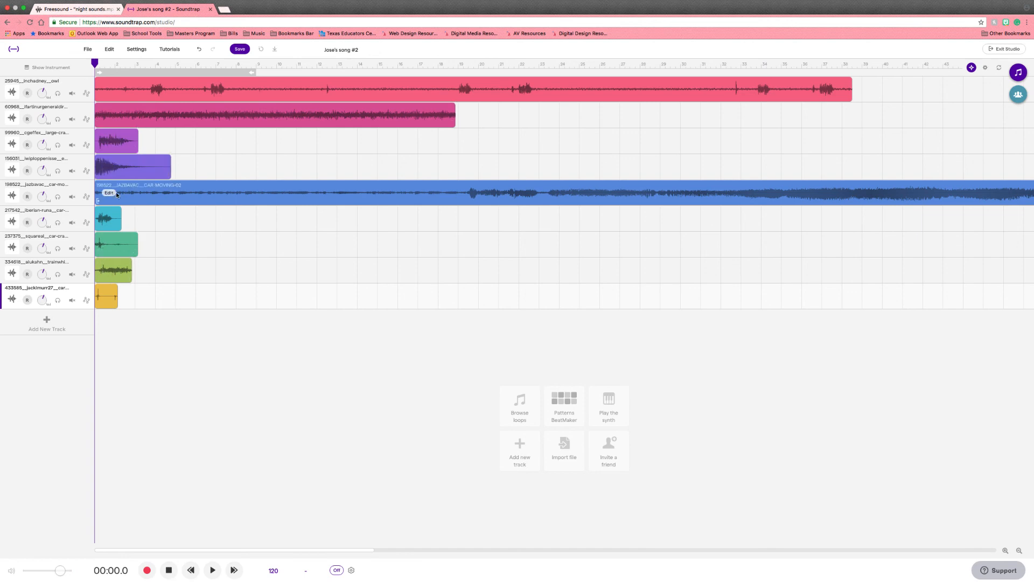
Step: Preview the project, then mute every track except the night sounds track
{"action": "key", "text": "space"}
{"action": "key", "text": "space"}
{"action": "left_click", "coordinate": [71, 300]}
{"action": "left_click", "coordinate": [71, 275]}
{"action": "left_click", "coordinate": [72, 249]}
{"action": "left_click", "coordinate": [72, 222]}
{"action": "left_click", "coordinate": [72, 196]}
{"action": "left_click", "coordinate": [72, 171]}
{"action": "left_click", "coordinate": [72, 145]}
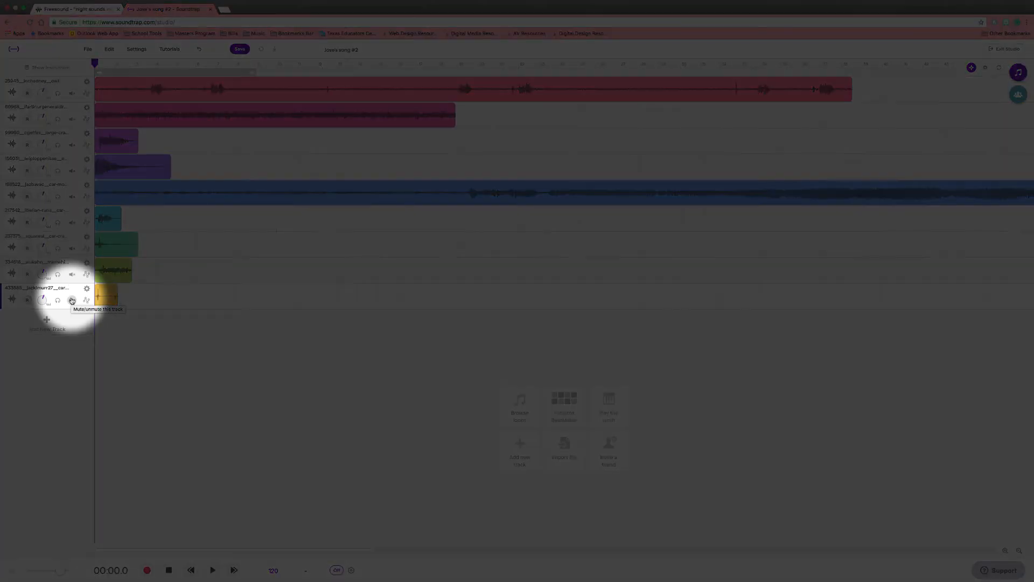
{"action": "left_click", "coordinate": [72, 300]}
{"action": "left_click", "coordinate": [71, 274]}
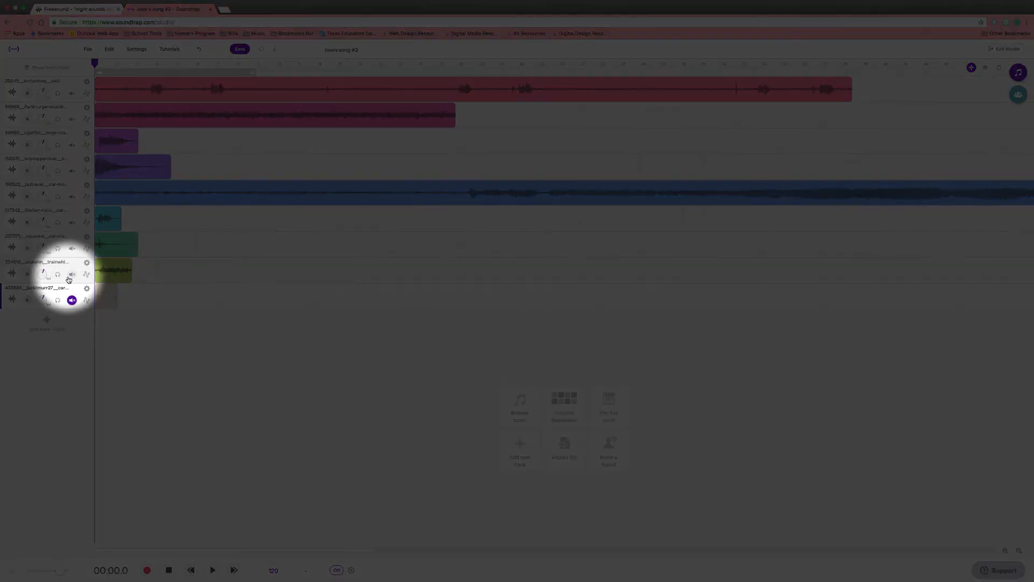
{"action": "left_click", "coordinate": [71, 248]}
{"action": "left_click", "coordinate": [72, 222]}
{"action": "left_click", "coordinate": [71, 197]}
{"action": "left_click", "coordinate": [71, 171]}
{"action": "left_click", "coordinate": [72, 144]}
{"action": "left_click", "coordinate": [72, 119]}
{"action": "left_click", "coordinate": [71, 93]}
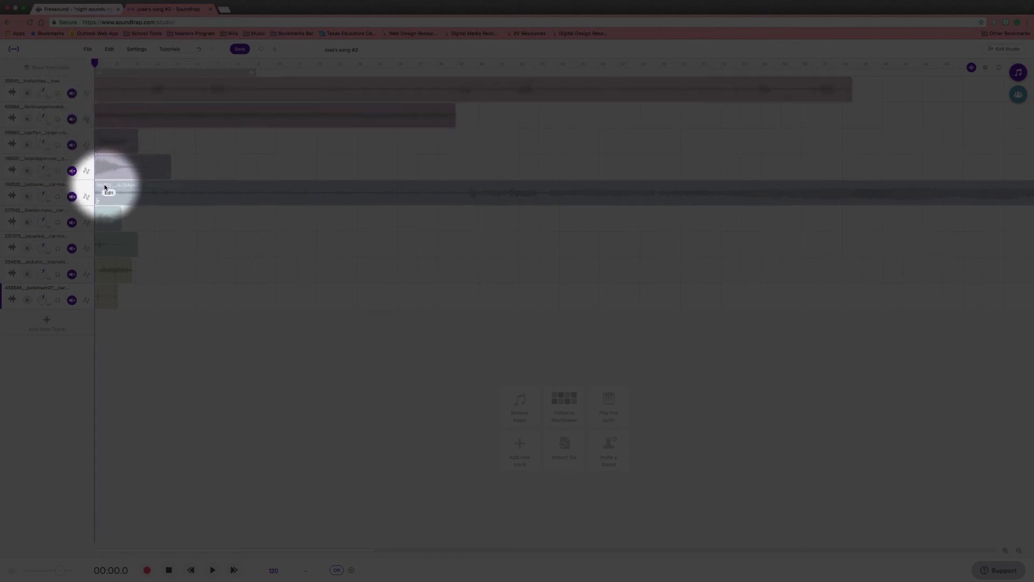
{"action": "left_click", "coordinate": [72, 119]}
Step: Move the night sounds track to the top of the track list
{"action": "left_click_drag", "start_coordinate": [70, 111], "coordinate": [74, 83]}
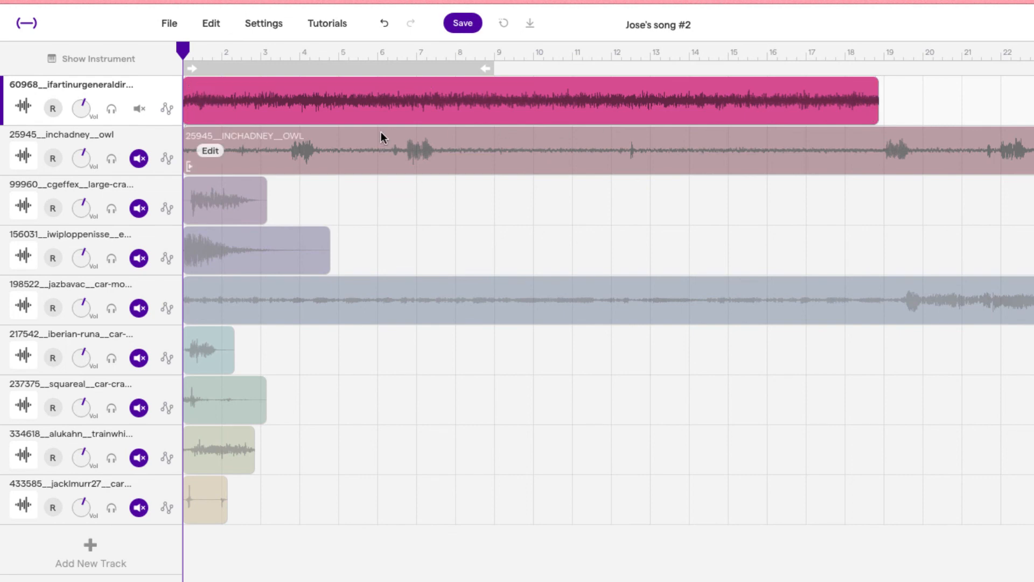
{"action": "left_click", "coordinate": [306, 100]}
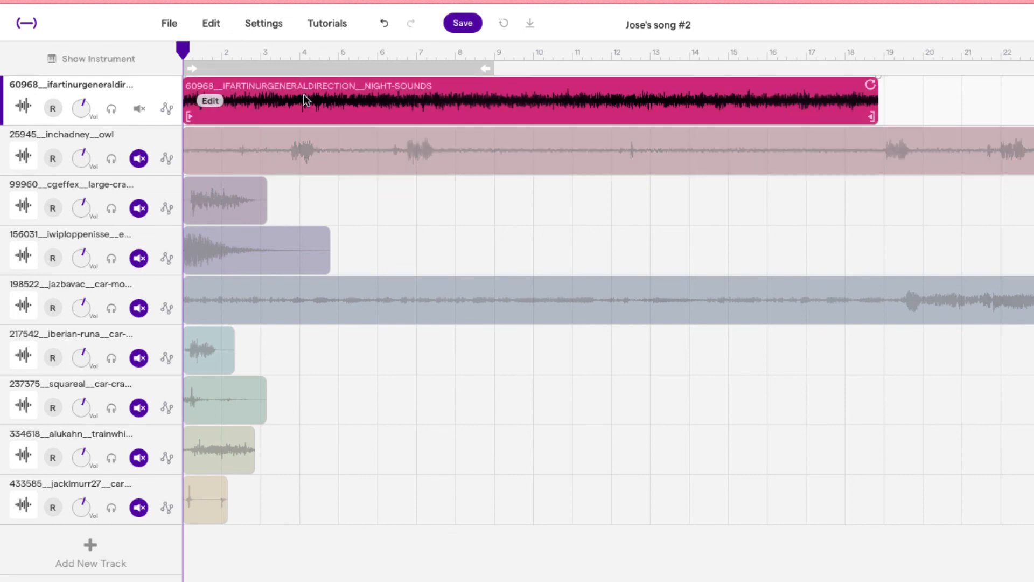
{"action": "left_click", "coordinate": [210, 100]}
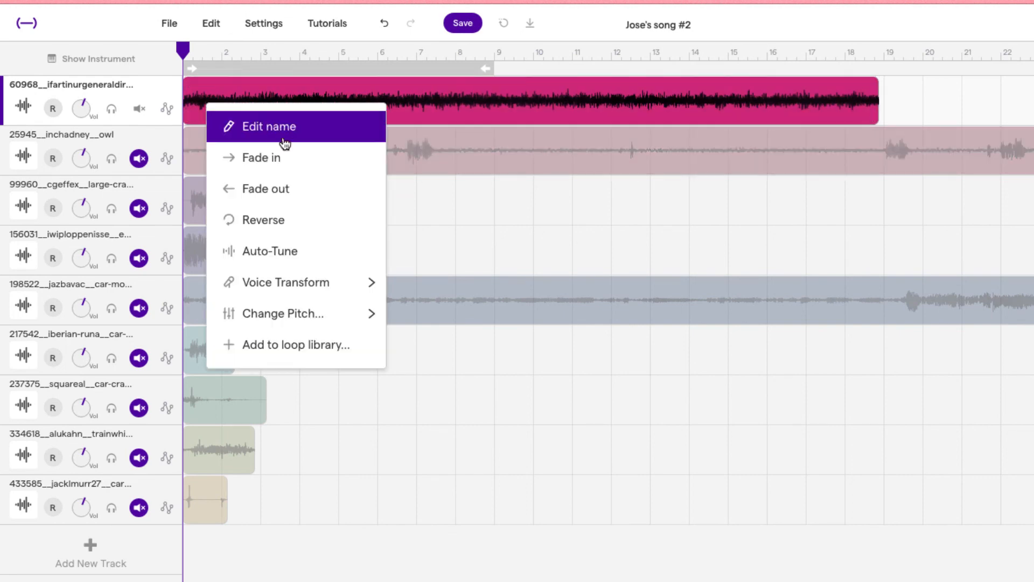
{"action": "left_click", "coordinate": [474, 125]}
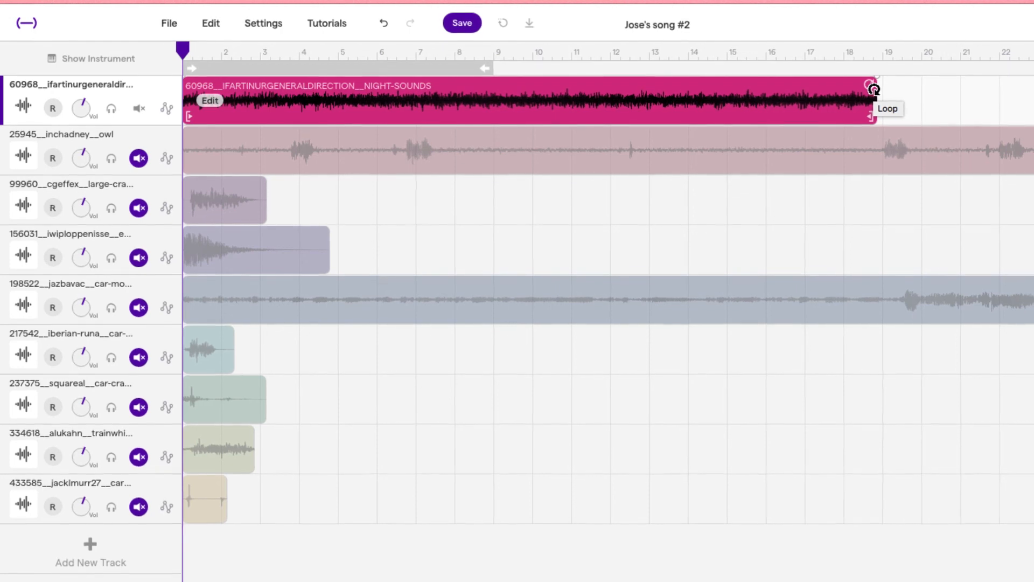
Step: Loop the night sounds region to extend it across the timeline, unmute the owl track, and play the mix
{"action": "left_click_drag", "start_coordinate": [875, 87], "coordinate": [1033, 83]}
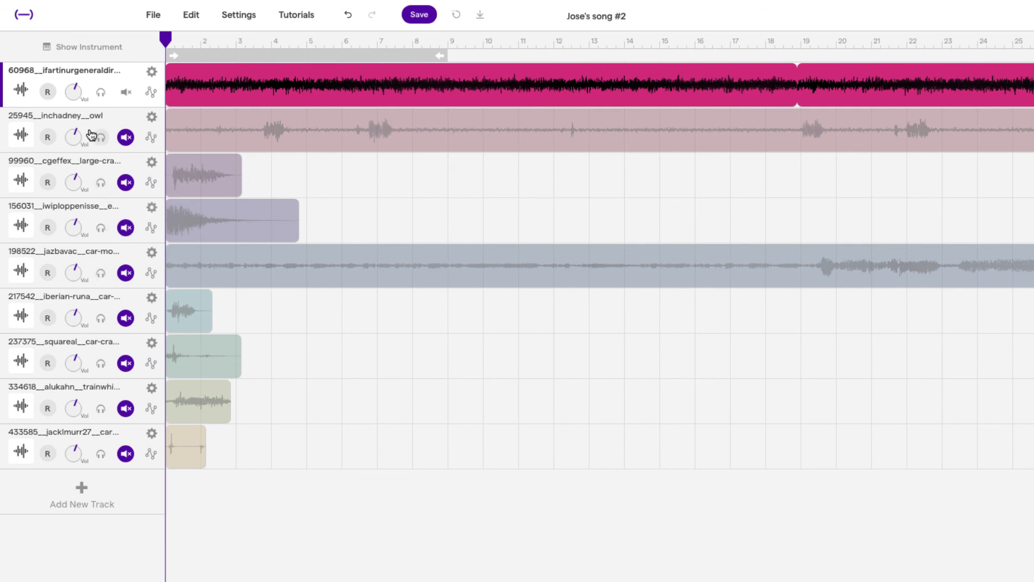
{"action": "left_click", "coordinate": [126, 137]}
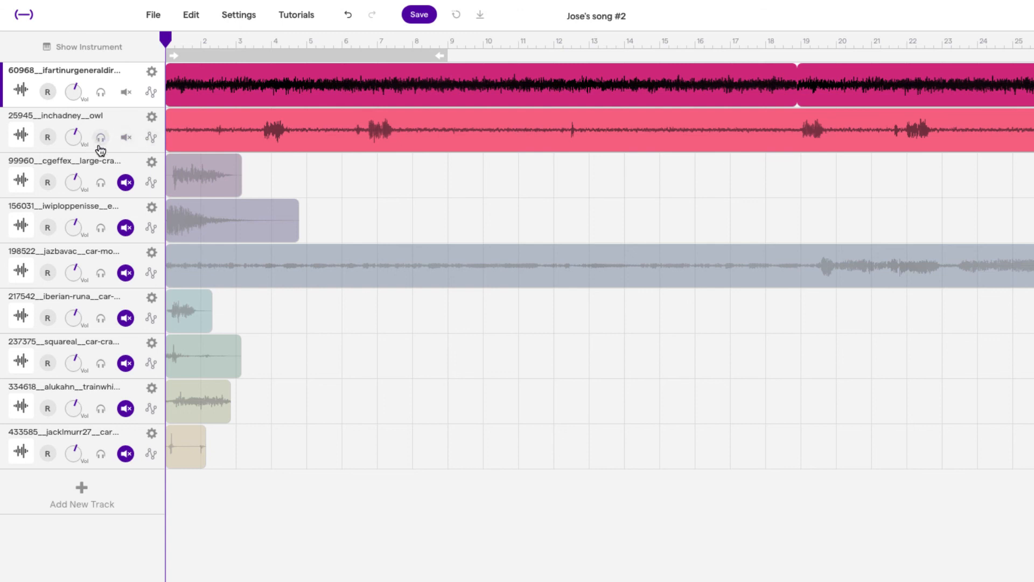
{"action": "mouse_move", "coordinate": [193, 132]}
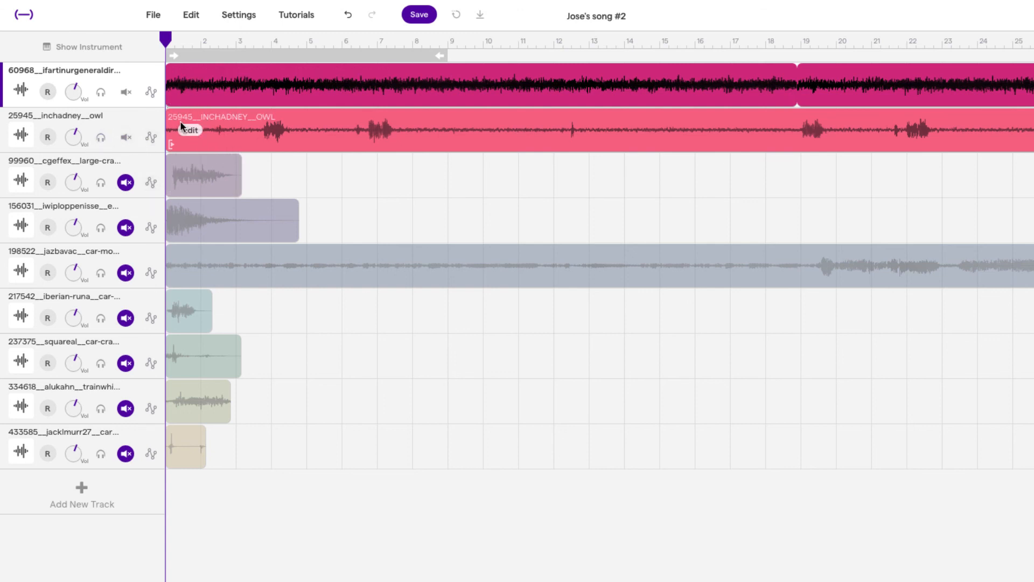
{"action": "key", "text": "space"}
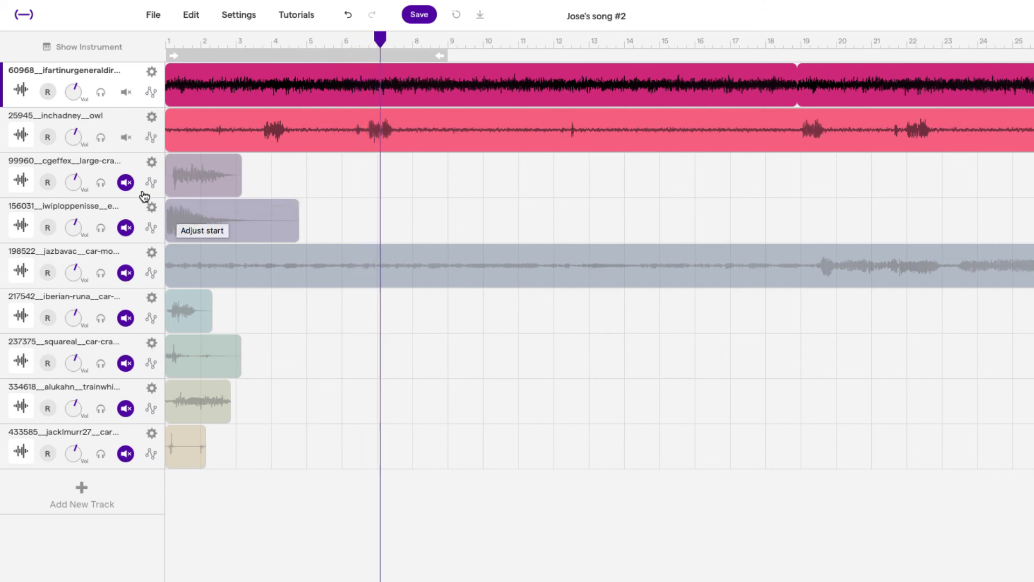
Step: Move the car moving track up to third place, below the owl track, and unmute it
{"action": "left_click", "coordinate": [126, 93]}
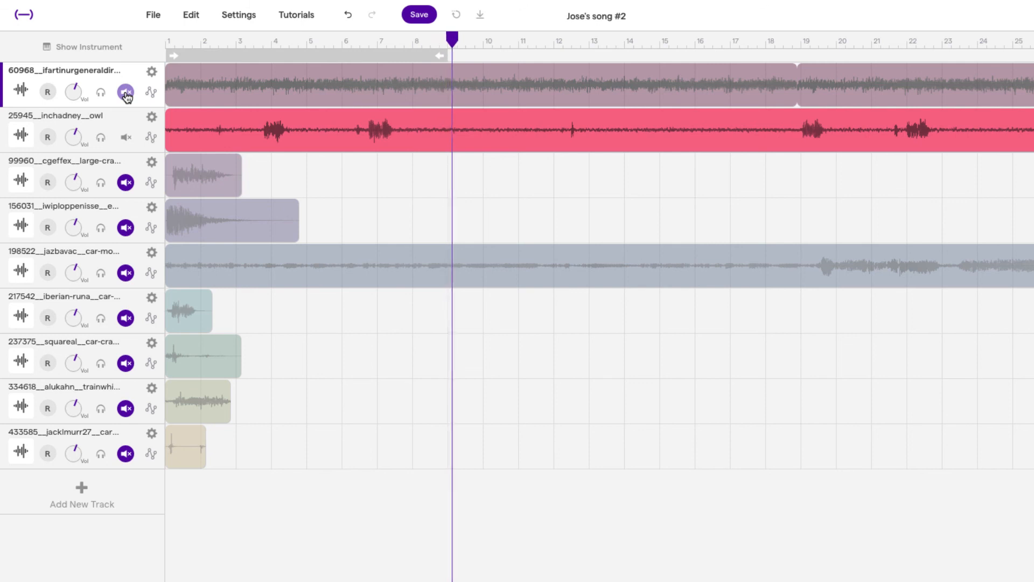
{"action": "left_click", "coordinate": [126, 93]}
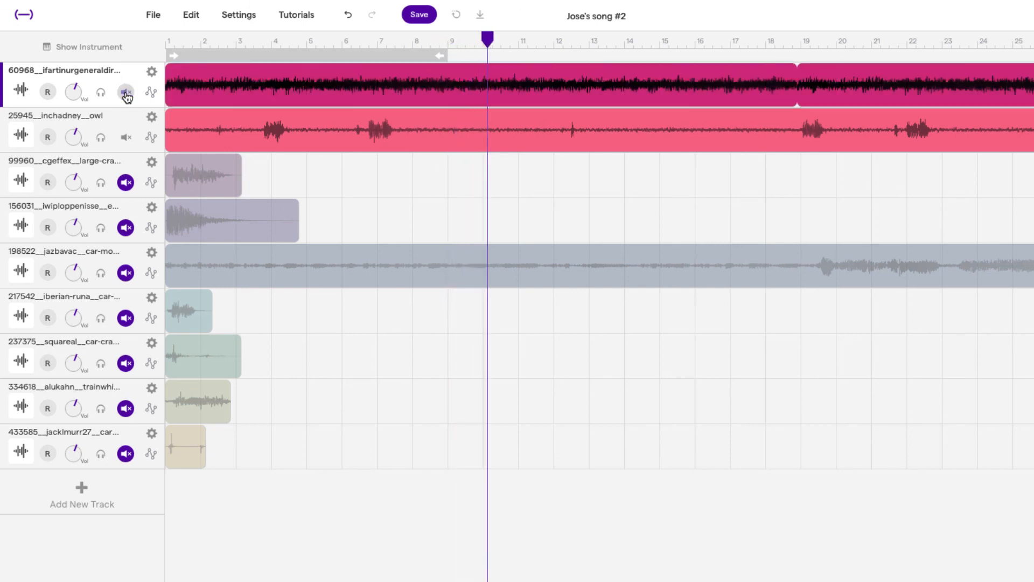
{"action": "mouse_move", "coordinate": [410, 260]}
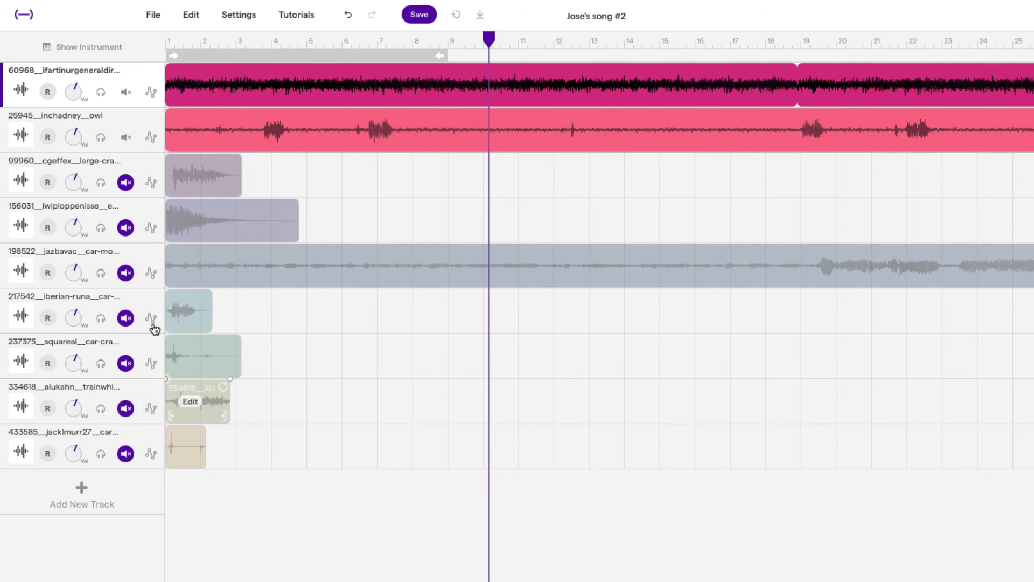
{"action": "left_click_drag", "start_coordinate": [102, 261], "coordinate": [123, 177]}
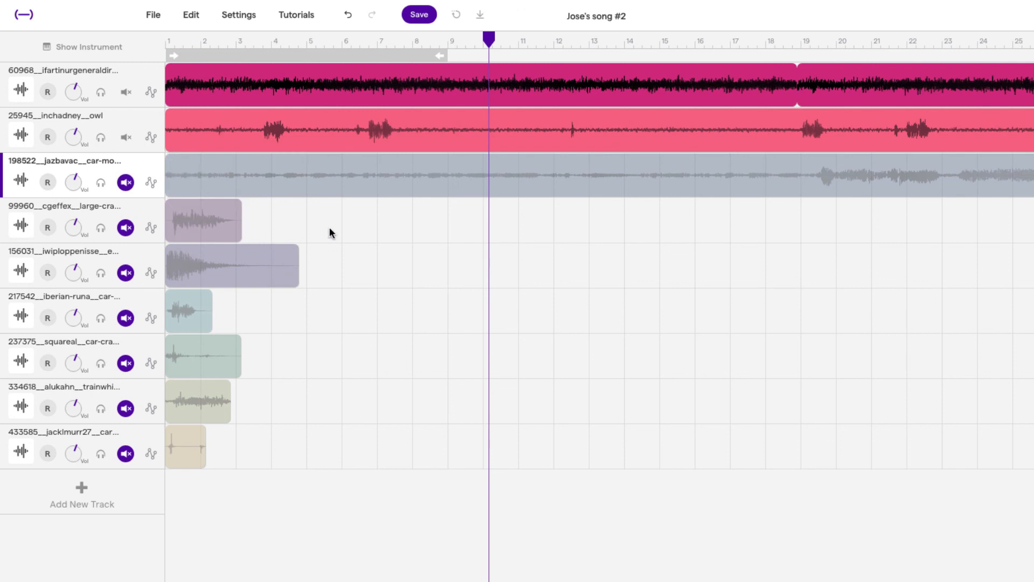
{"action": "left_click", "coordinate": [125, 183]}
Step: Try to split the car moving region at the playhead near bar 19
{"action": "left_click", "coordinate": [183, 41]}
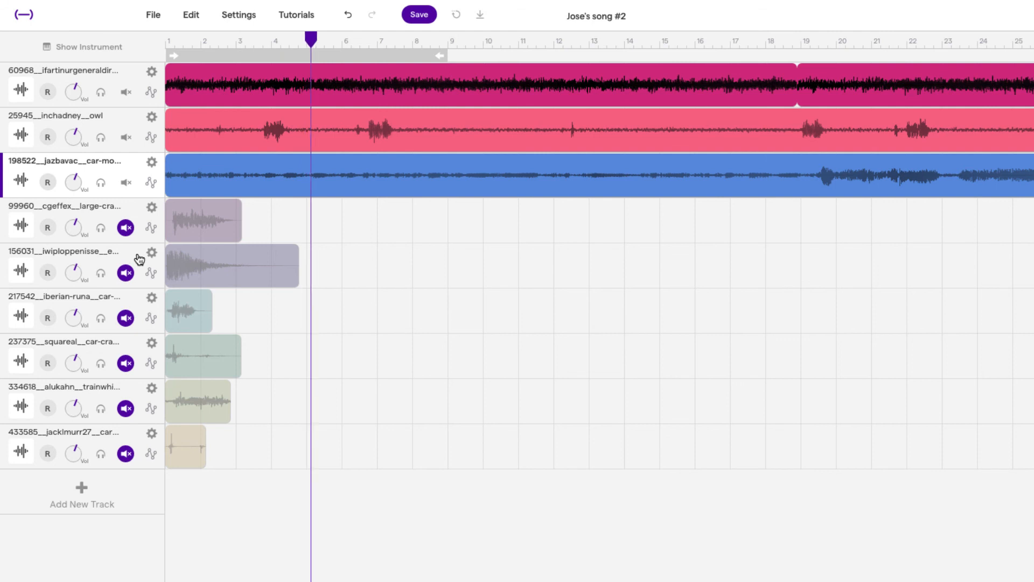
{"action": "left_click", "coordinate": [816, 40]}
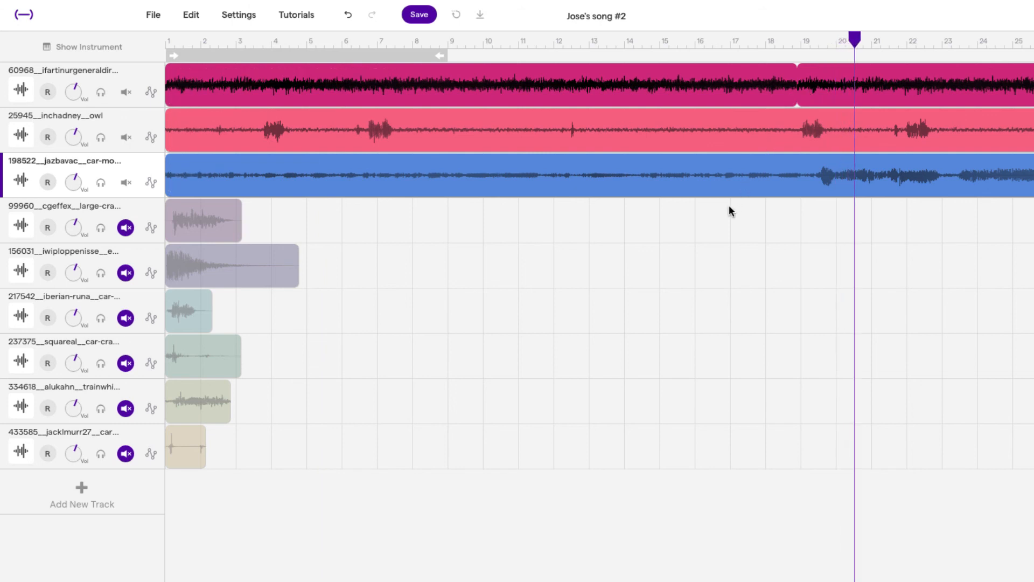
{"action": "key", "text": "space"}
{"action": "left_click_drag", "start_coordinate": [895, 43], "coordinate": [844, 40]}
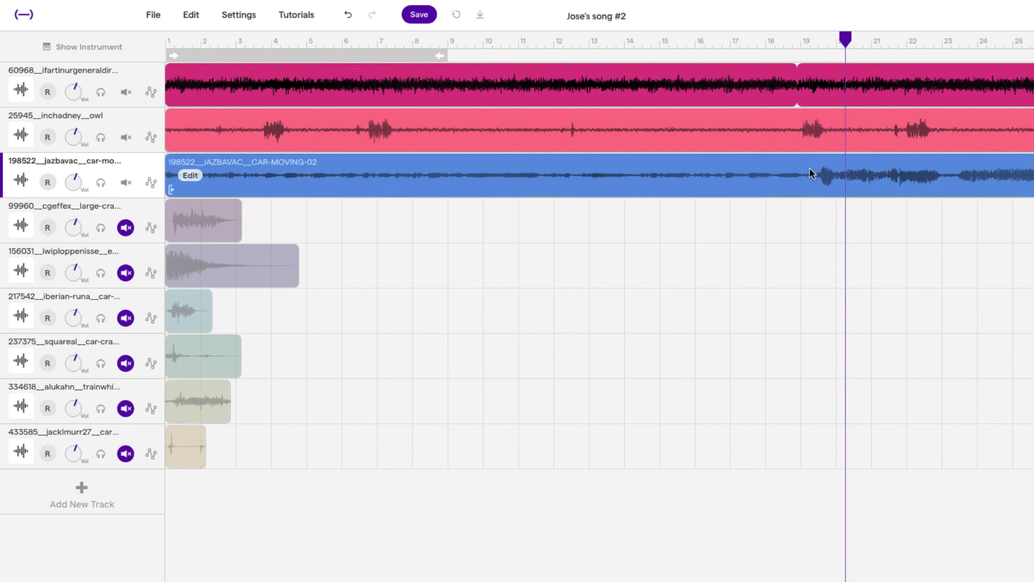
{"action": "left_click_drag", "start_coordinate": [843, 40], "coordinate": [818, 40]}
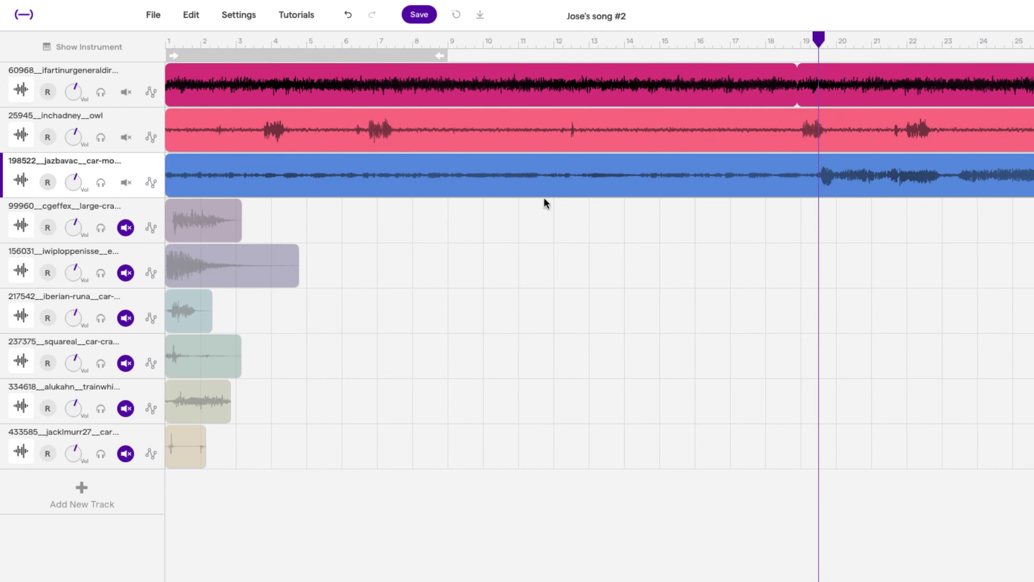
{"action": "left_click", "coordinate": [192, 15]}
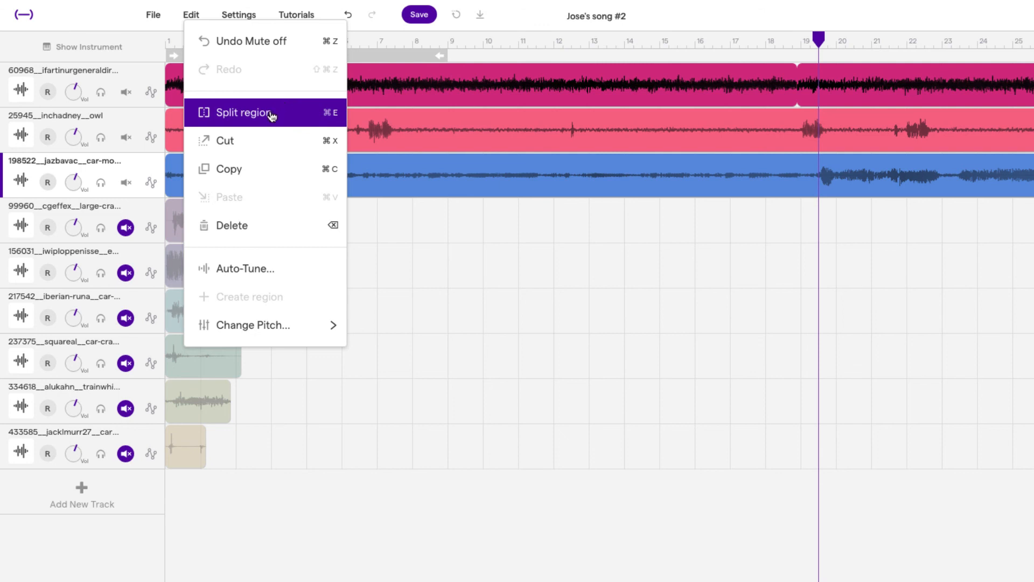
{"action": "left_click", "coordinate": [818, 42]}
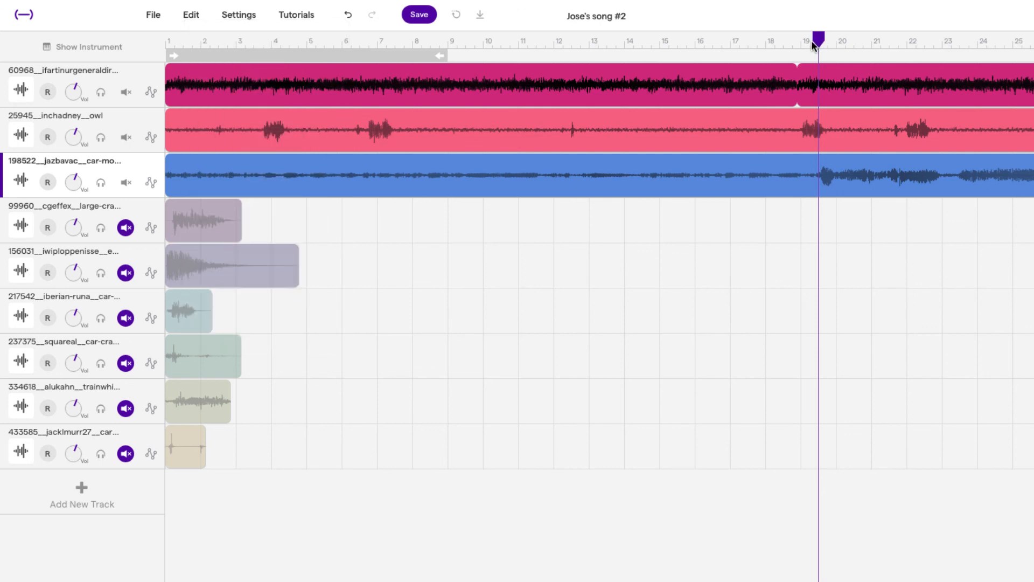
{"action": "left_click_drag", "start_coordinate": [816, 46], "coordinate": [810, 46]}
{"action": "left_click", "coordinate": [192, 16]}
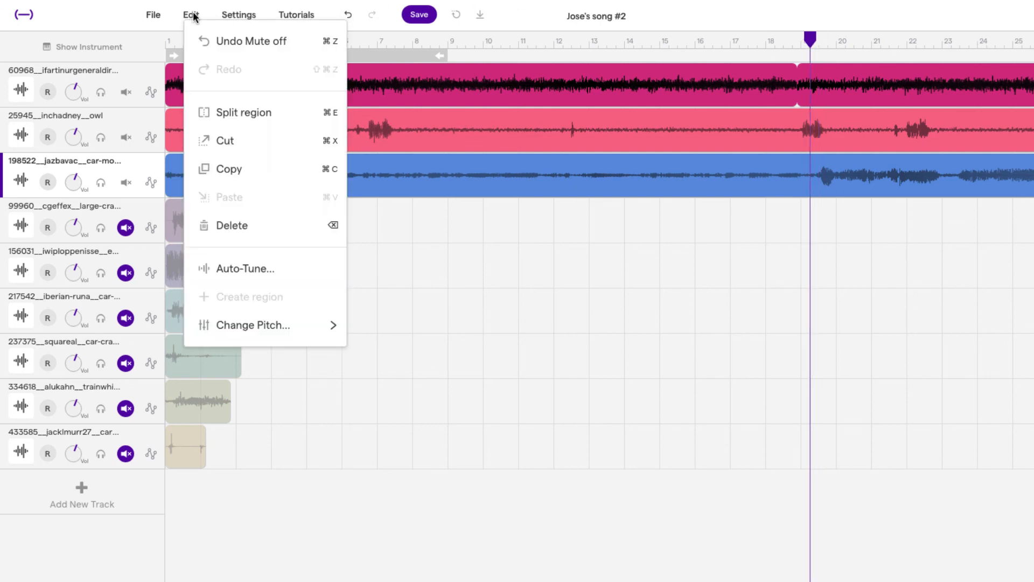
{"action": "left_click", "coordinate": [242, 124]}
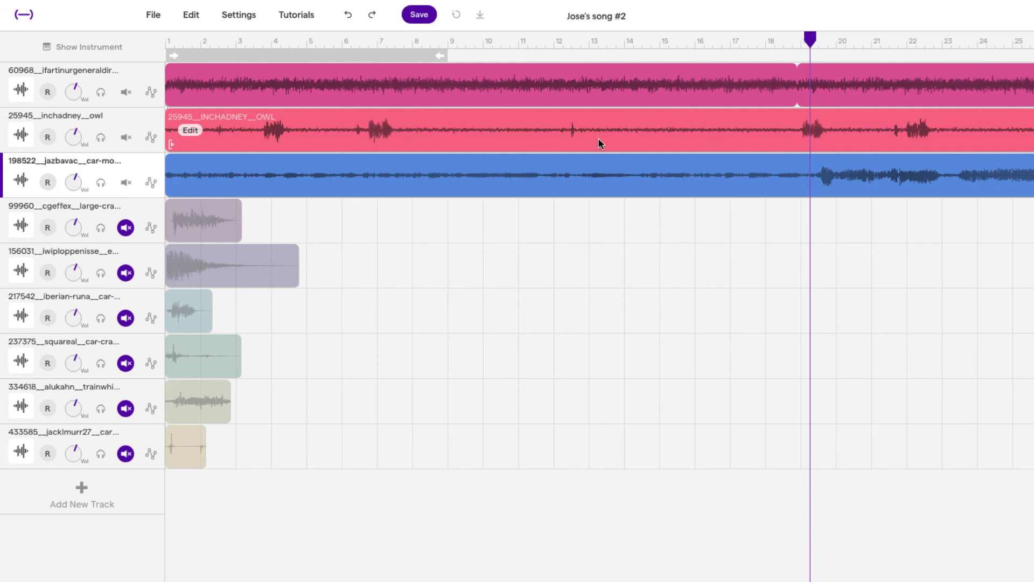
Step: Select the car moving region and split it at the playhead near bar 19
{"action": "left_click", "coordinate": [809, 178]}
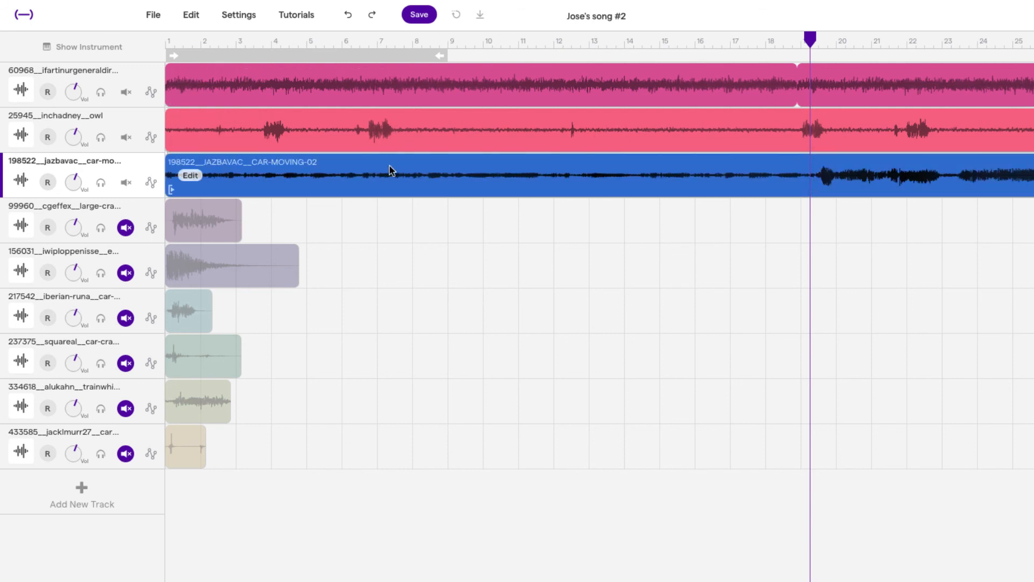
{"action": "left_click", "coordinate": [194, 15]}
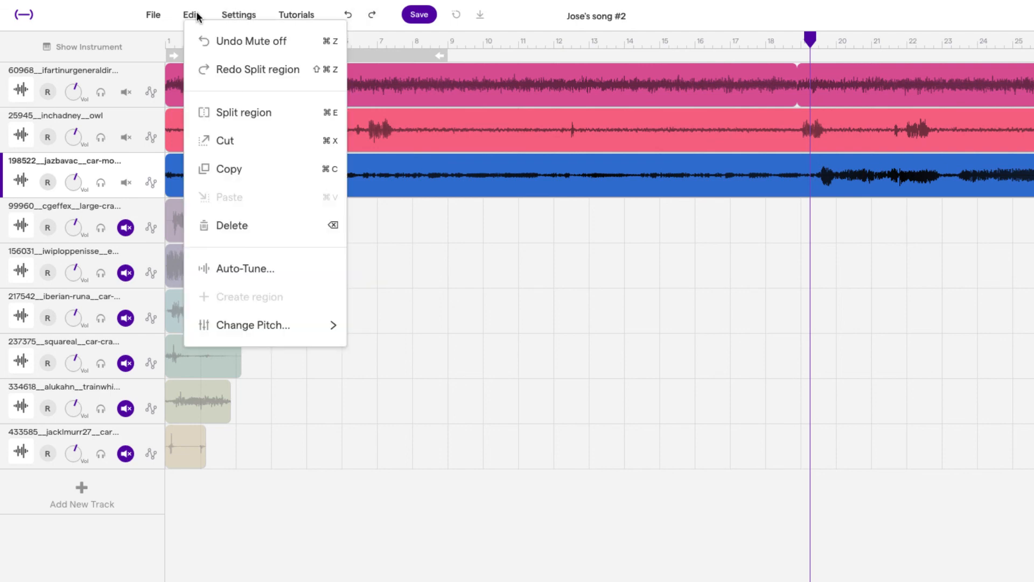
{"action": "left_click", "coordinate": [239, 111]}
{"action": "left_click", "coordinate": [829, 267]}
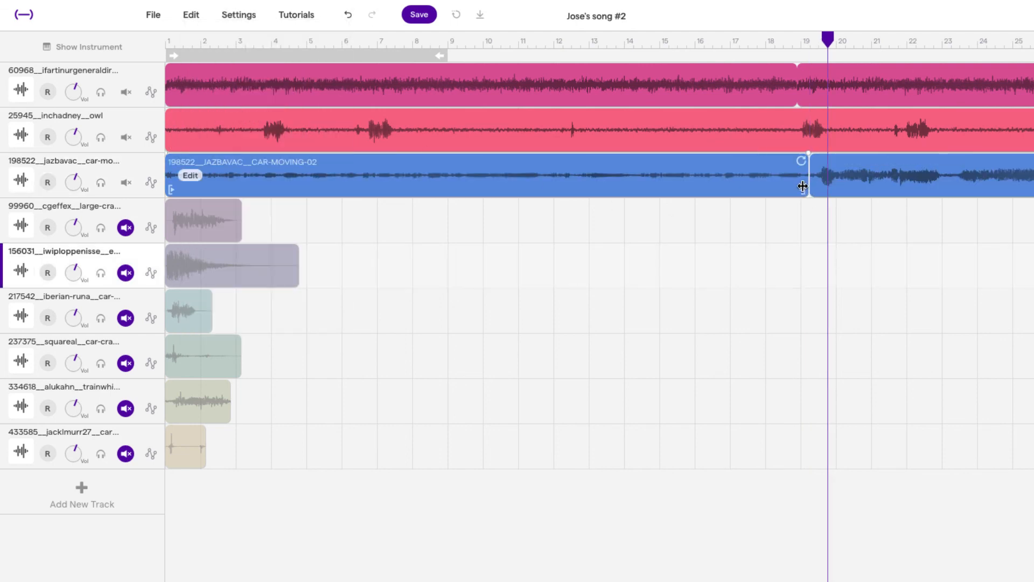
Step: Delete the first part of the split car moving region and move the remaining part to the start of the track
{"action": "left_click", "coordinate": [752, 171]}
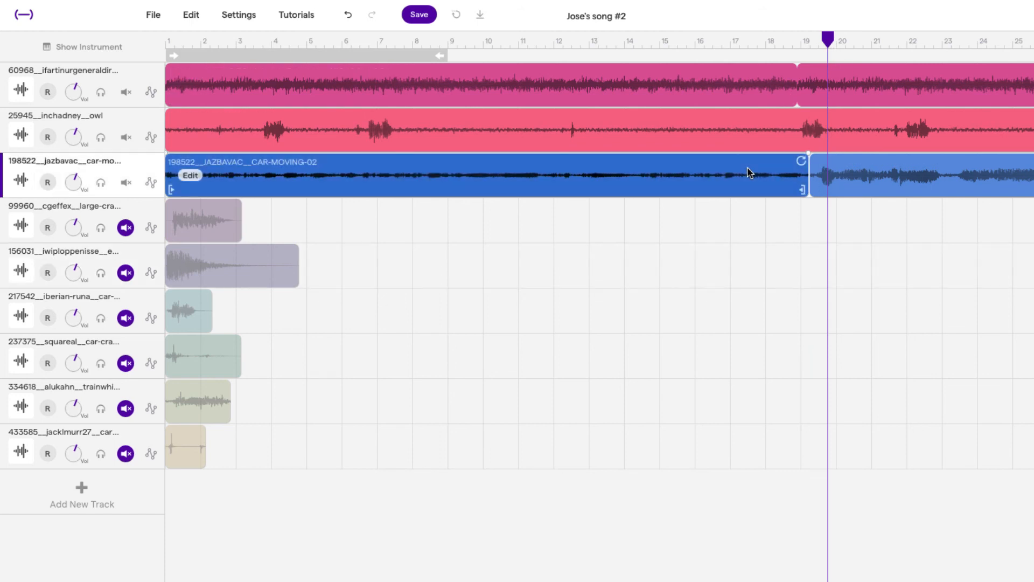
{"action": "key", "text": "Delete"}
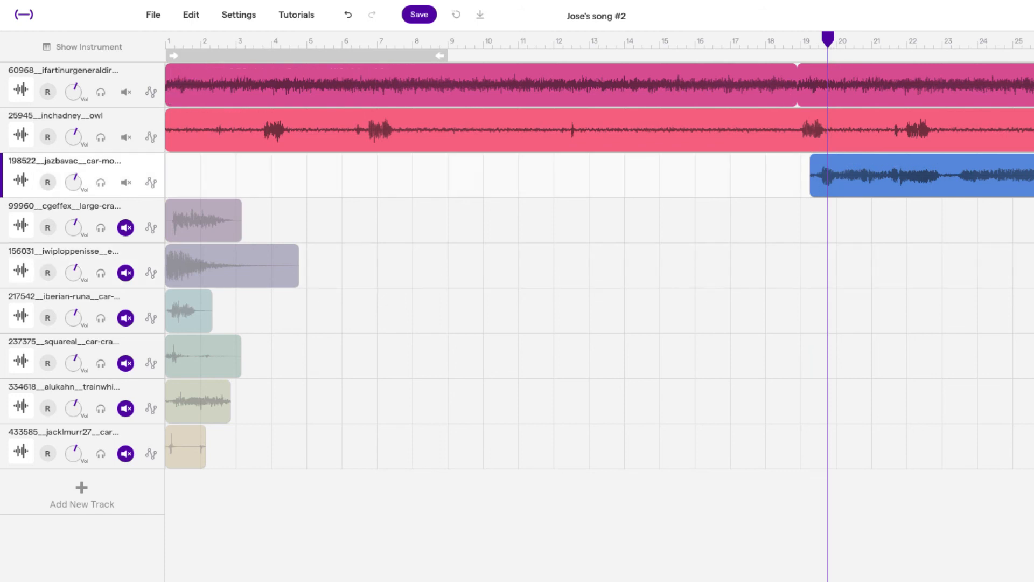
{"action": "left_click_drag", "start_coordinate": [1017, 174], "coordinate": [383, 140]}
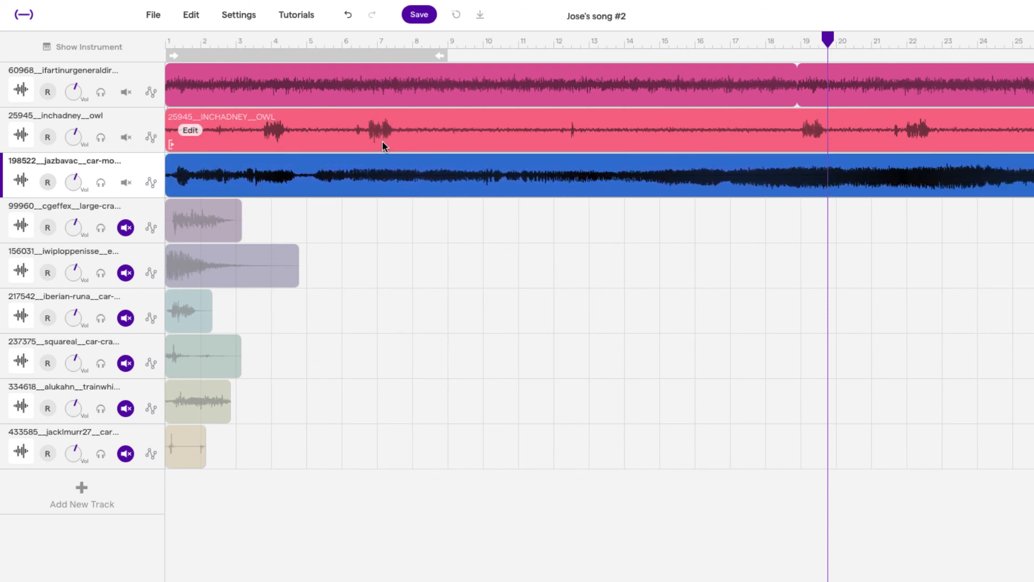
Step: Play the mix from the start, raising the car moving track's volume and lowering the night sounds track's volume
{"action": "left_click", "coordinate": [183, 41]}
{"action": "key", "text": "space"}
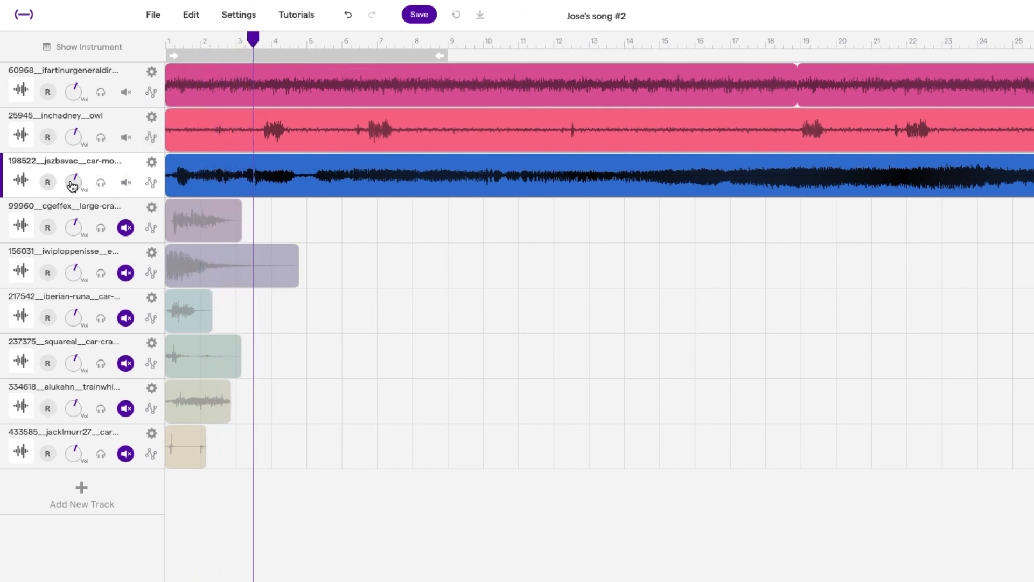
{"action": "left_click_drag", "start_coordinate": [72, 185], "coordinate": [78, 159]}
{"action": "left_click_drag", "start_coordinate": [73, 94], "coordinate": [69, 151]}
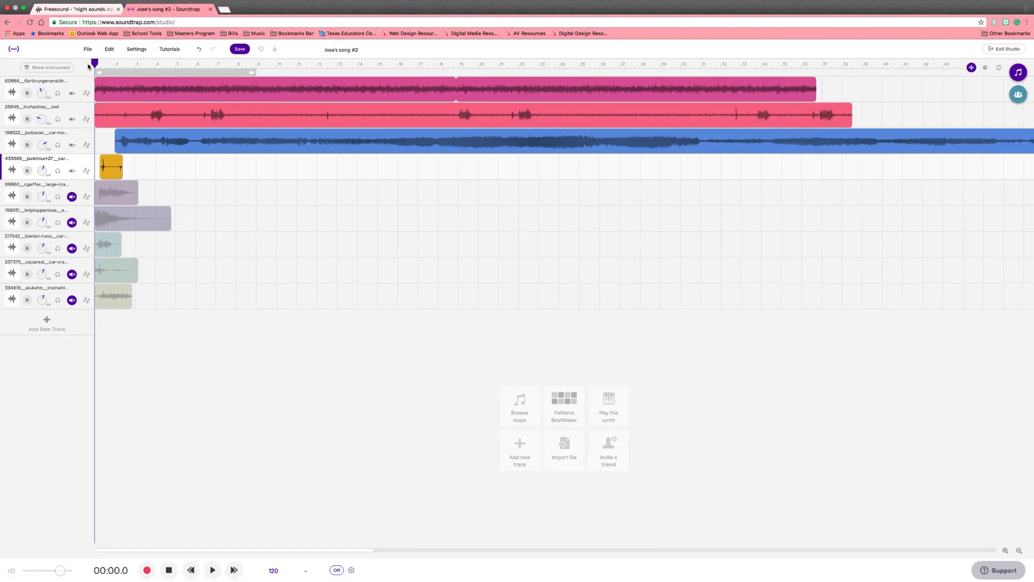
Step: Play back the mix from the start to review it
{"action": "key", "text": "space"}
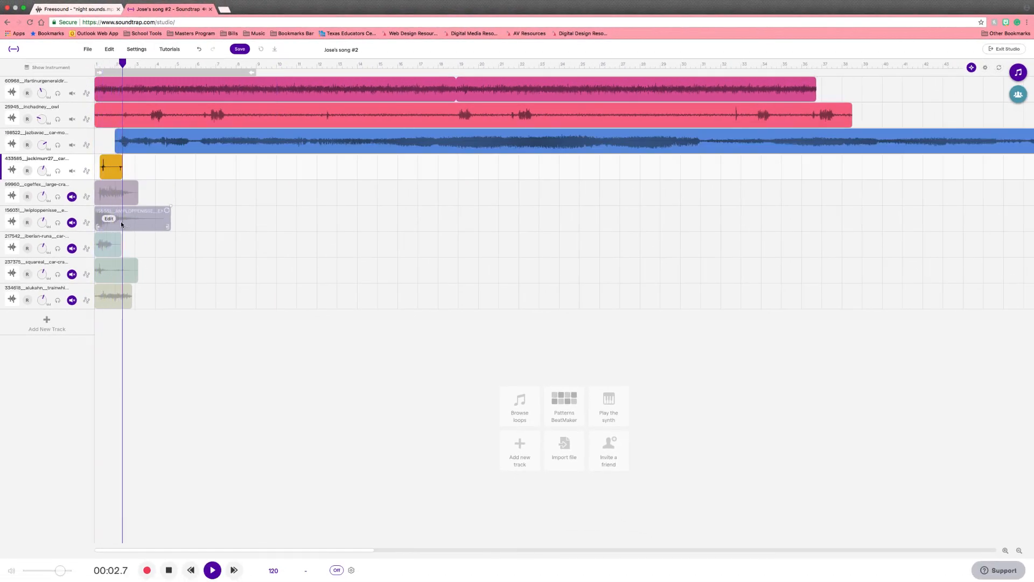
{"action": "key", "text": "space"}
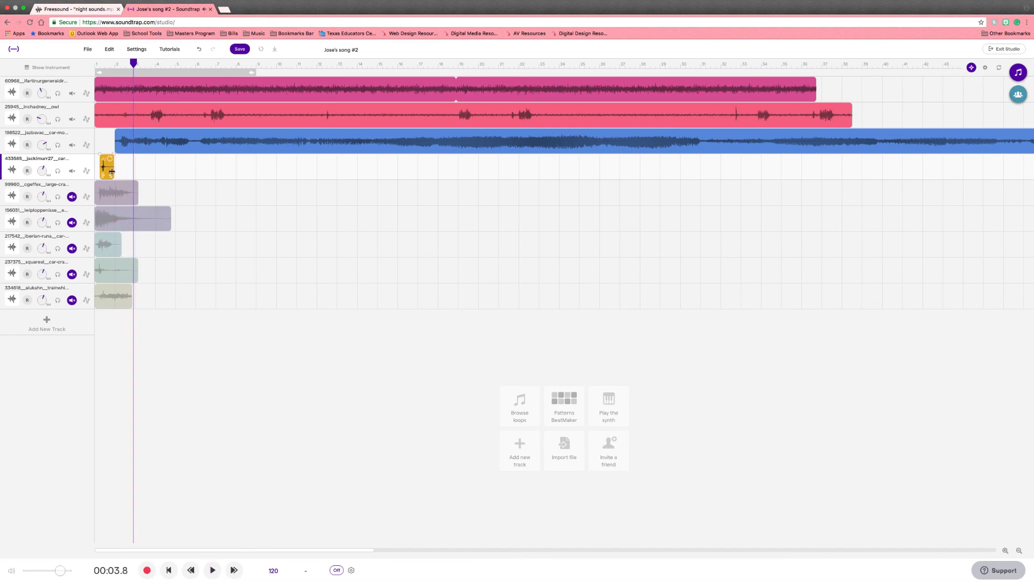
{"action": "right_click", "coordinate": [132, 144]}
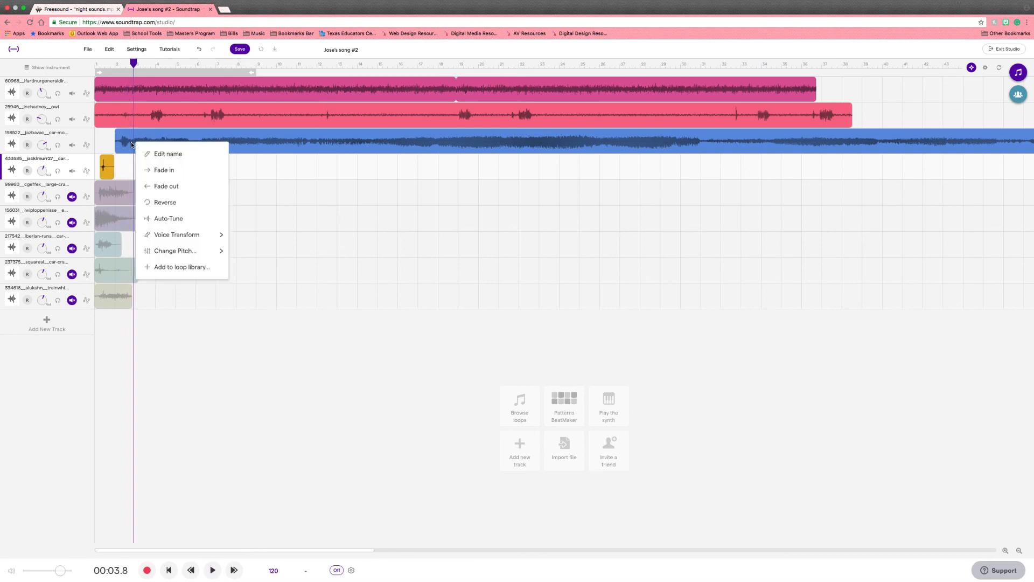
{"action": "left_click", "coordinate": [96, 64]}
{"action": "left_click_drag", "start_coordinate": [135, 63], "coordinate": [94, 64]}
{"action": "key", "text": "space"}
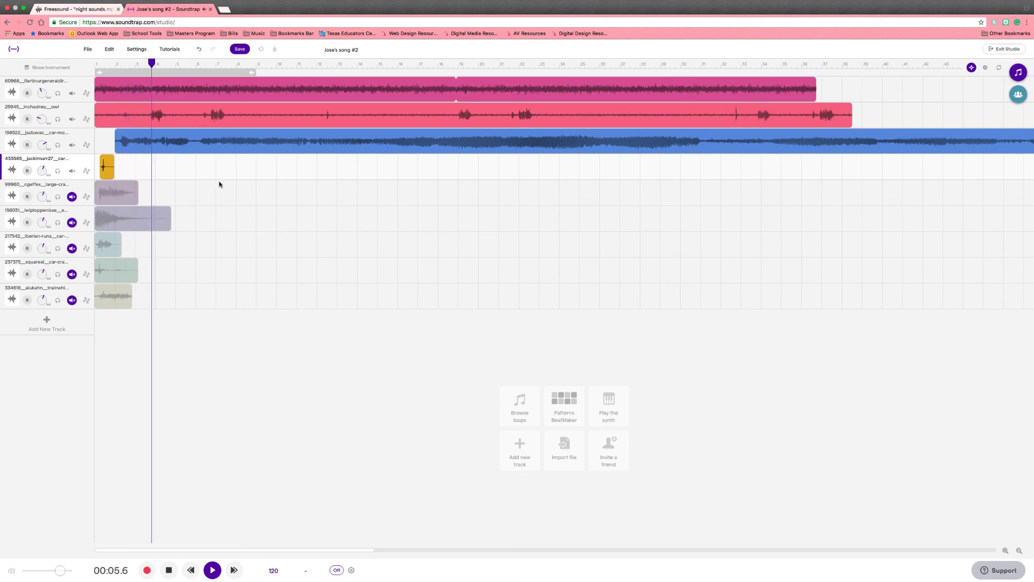
{"action": "key", "text": "space"}
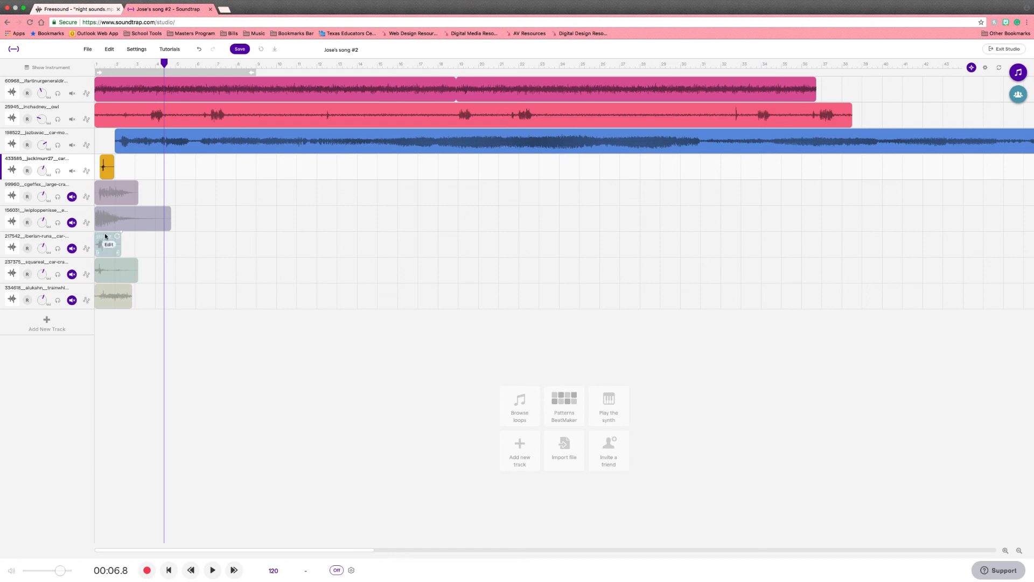
Step: Unmute the large-crash and 156031 tracks and play the mix from the start
{"action": "left_click", "coordinate": [72, 223]}
{"action": "left_click", "coordinate": [72, 197]}
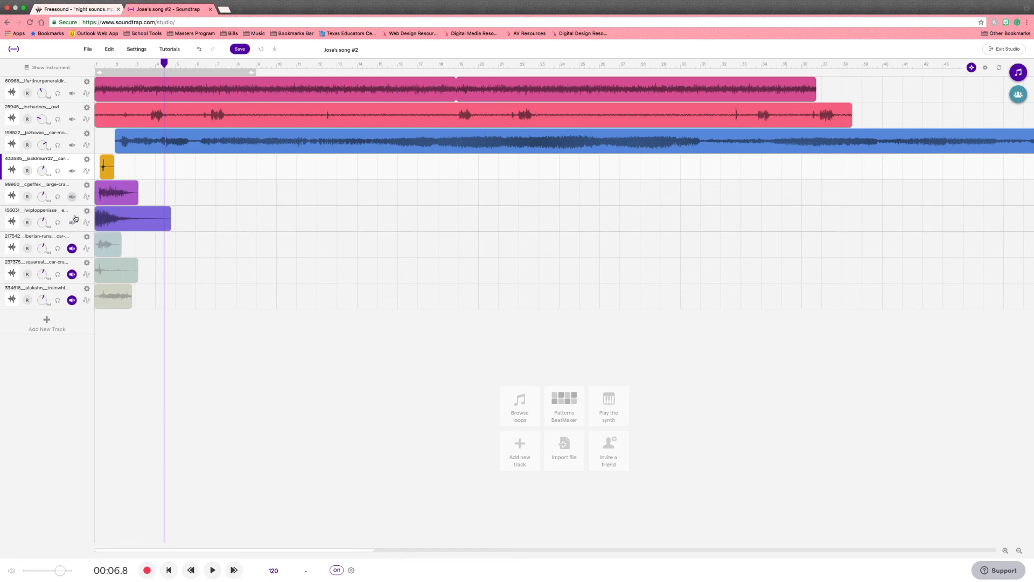
{"action": "left_click", "coordinate": [95, 65]}
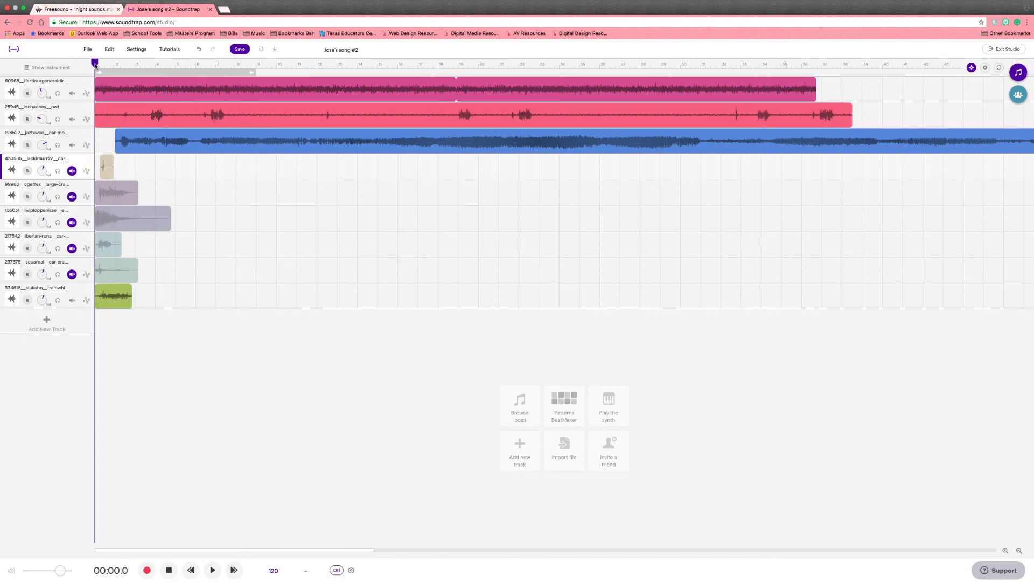
{"action": "key", "text": "space"}
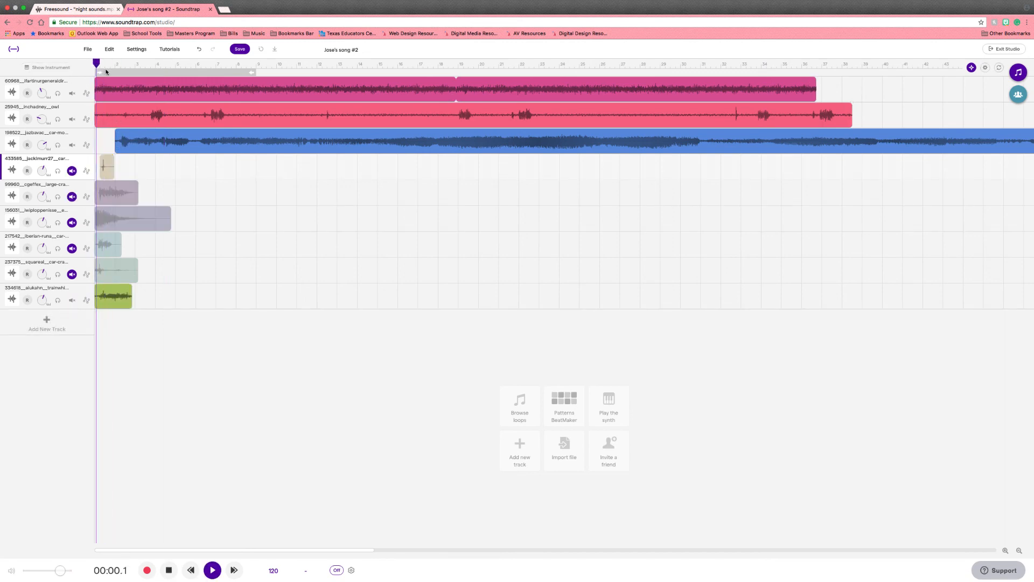
{"action": "key", "text": "space"}
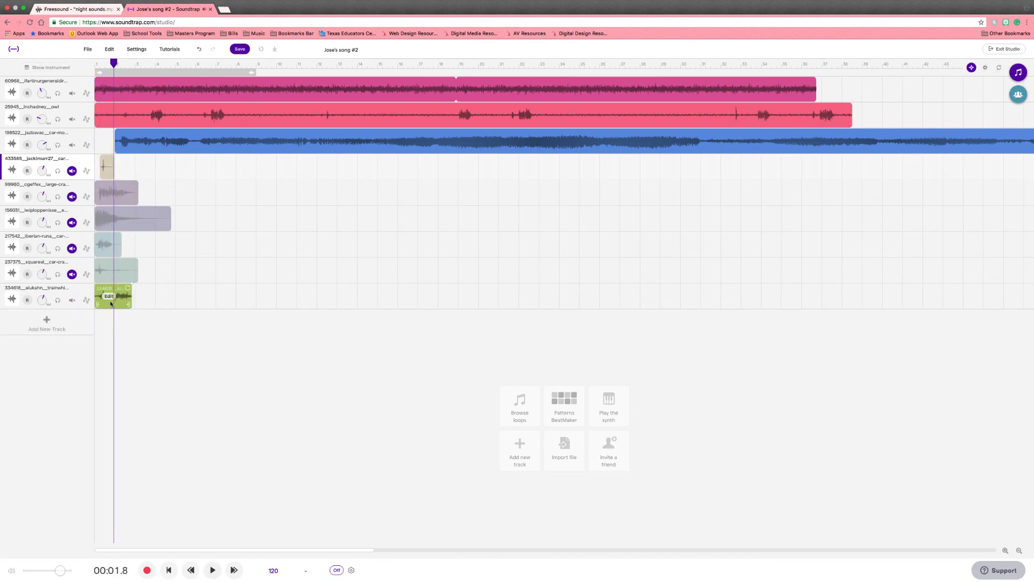
{"action": "left_click_drag", "start_coordinate": [78, 296], "coordinate": [84, 191]}
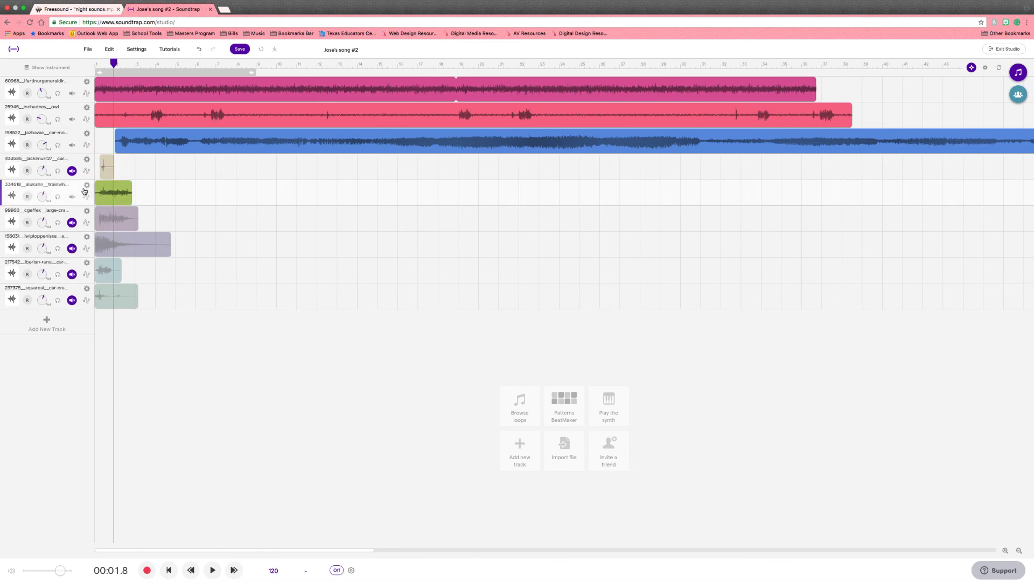
{"action": "left_click", "coordinate": [72, 171]}
Step: Move the train whistle region to about bar 7 and play it back
{"action": "right_click", "coordinate": [107, 197]}
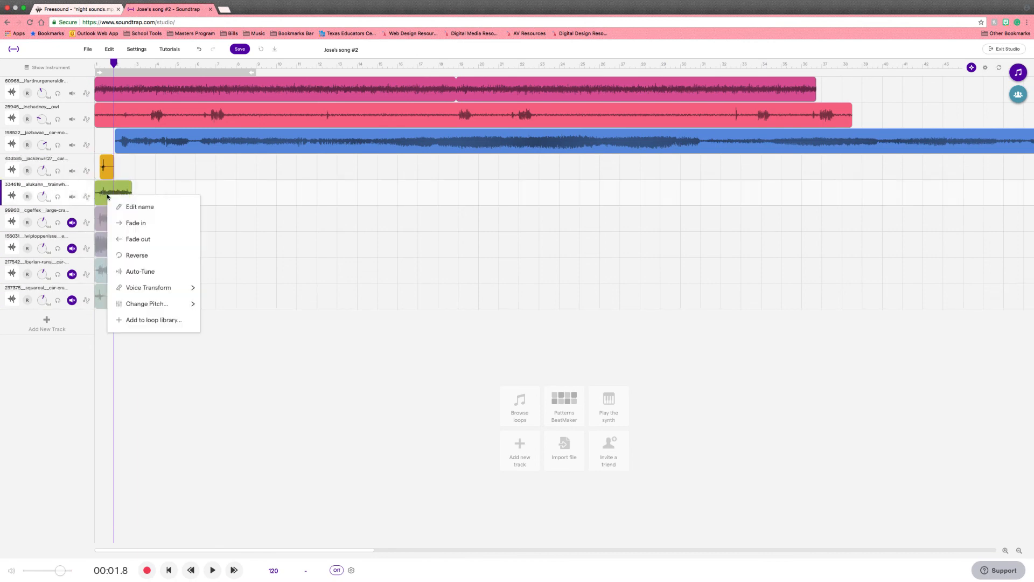
{"action": "left_click", "coordinate": [141, 187]}
{"action": "left_click_drag", "start_coordinate": [113, 184], "coordinate": [186, 203]}
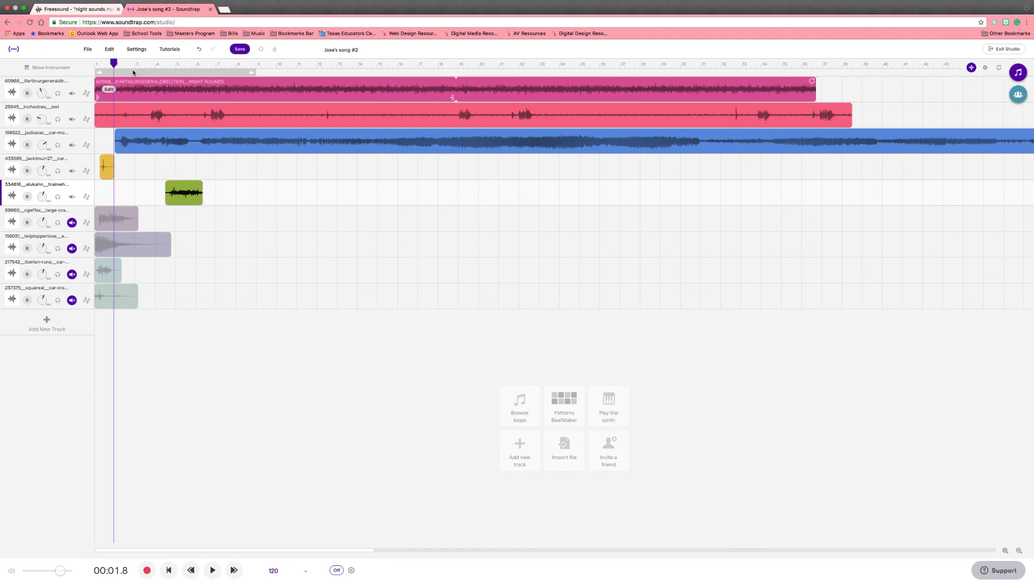
{"action": "key", "text": "space"}
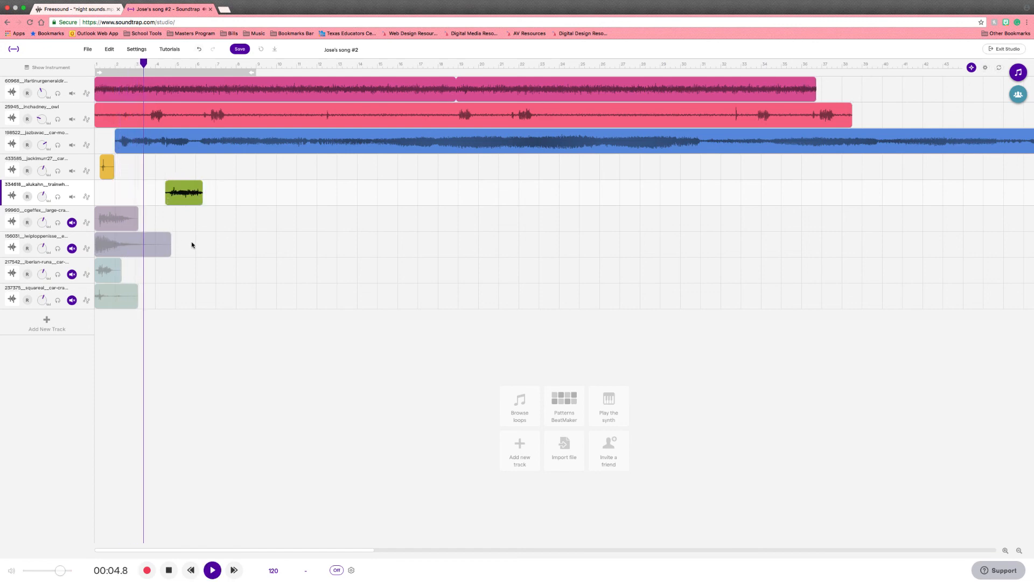
{"action": "left_click_drag", "start_coordinate": [179, 200], "coordinate": [250, 208]}
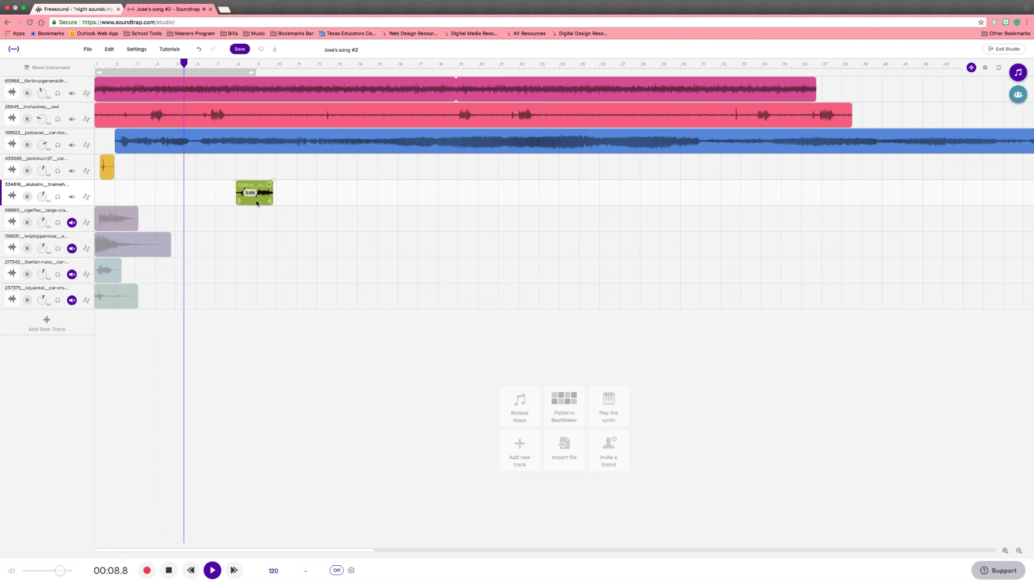
{"action": "mouse_move", "coordinate": [256, 203]}
{"action": "left_mouse_down"}
{"action": "mouse_move", "coordinate": [231, 204]}
{"action": "mouse_move", "coordinate": [289, 209]}
{"action": "mouse_move", "coordinate": [275, 209]}
{"action": "left_mouse_up"}
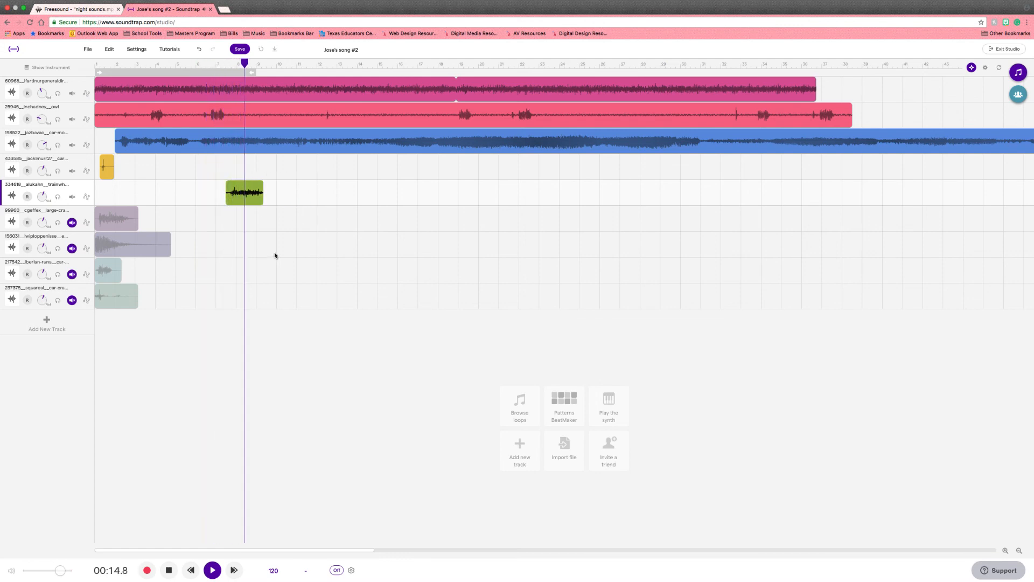
{"action": "key", "text": "space"}
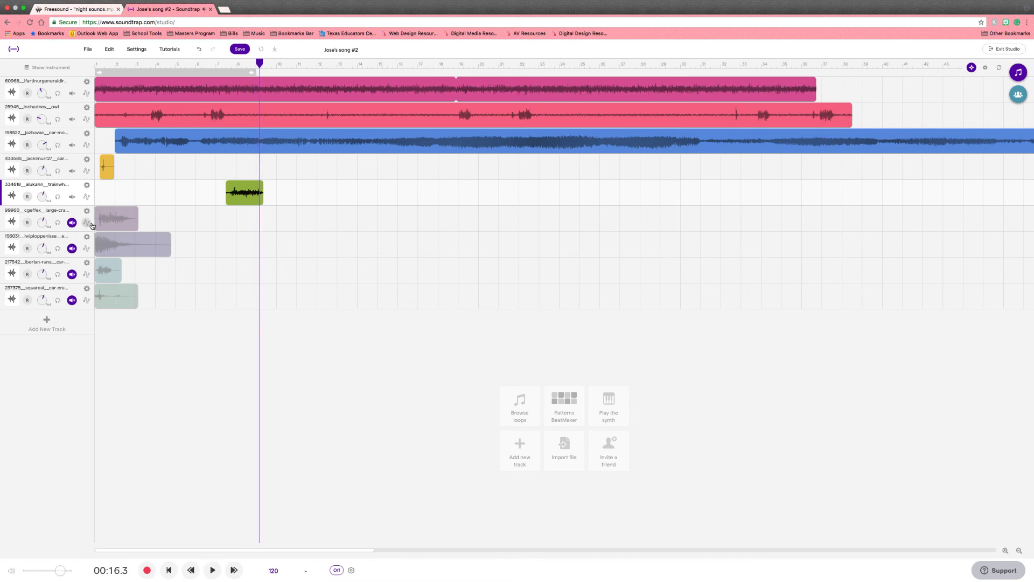
Step: Audition the large-crash track solo, then move the iberian-runa car track up above it
{"action": "left_click", "coordinate": [72, 223]}
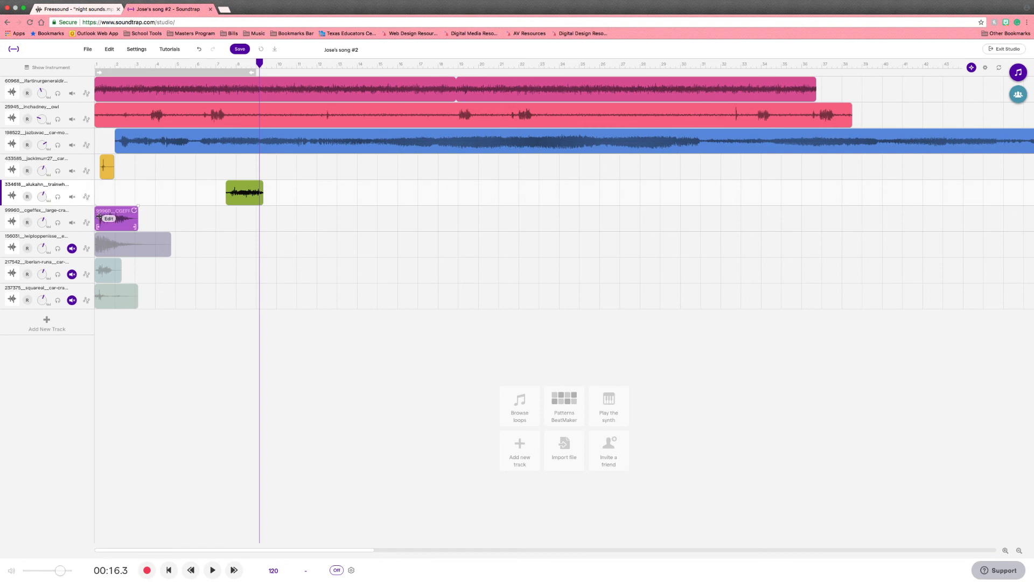
{"action": "left_click", "coordinate": [70, 224]}
{"action": "left_click", "coordinate": [71, 224]}
{"action": "left_click", "coordinate": [60, 224]}
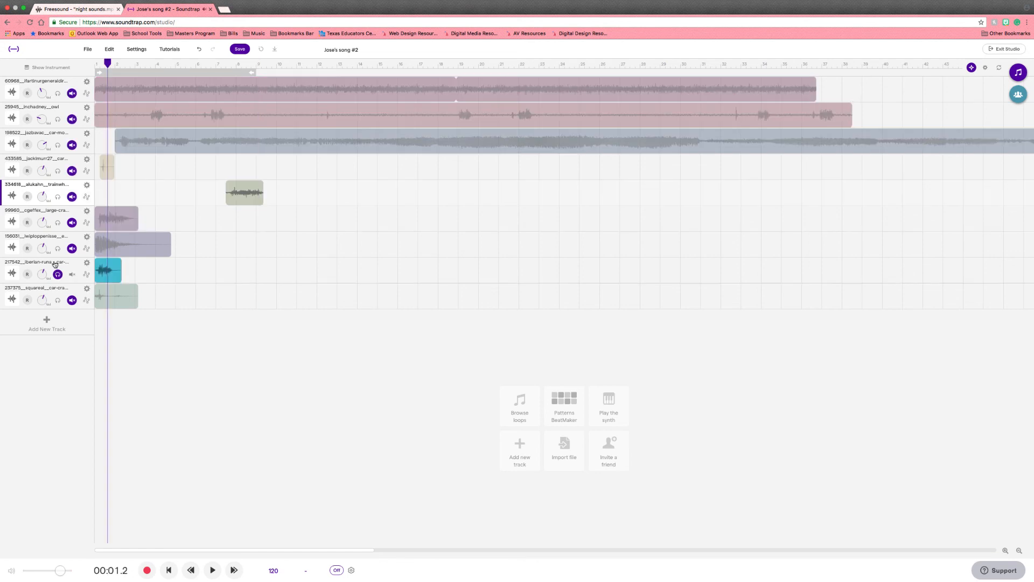
{"action": "left_click_drag", "start_coordinate": [55, 263], "coordinate": [67, 220]}
{"action": "left_click", "coordinate": [57, 224]}
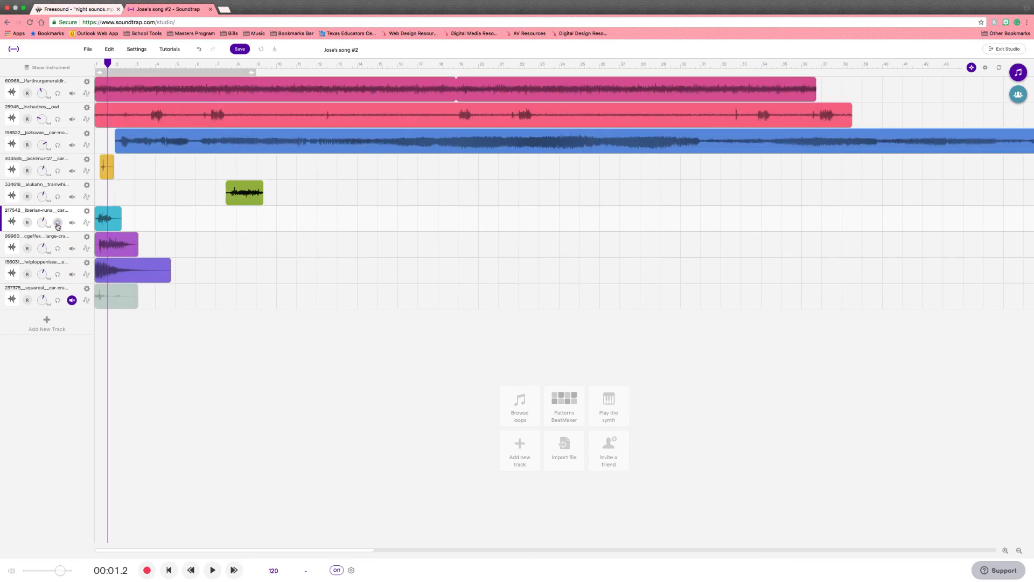
Step: Mute the large-crash and 156031 tracks and move the iberian-runa car region to about bar 9
{"action": "left_click", "coordinate": [71, 248]}
{"action": "left_click", "coordinate": [73, 274]}
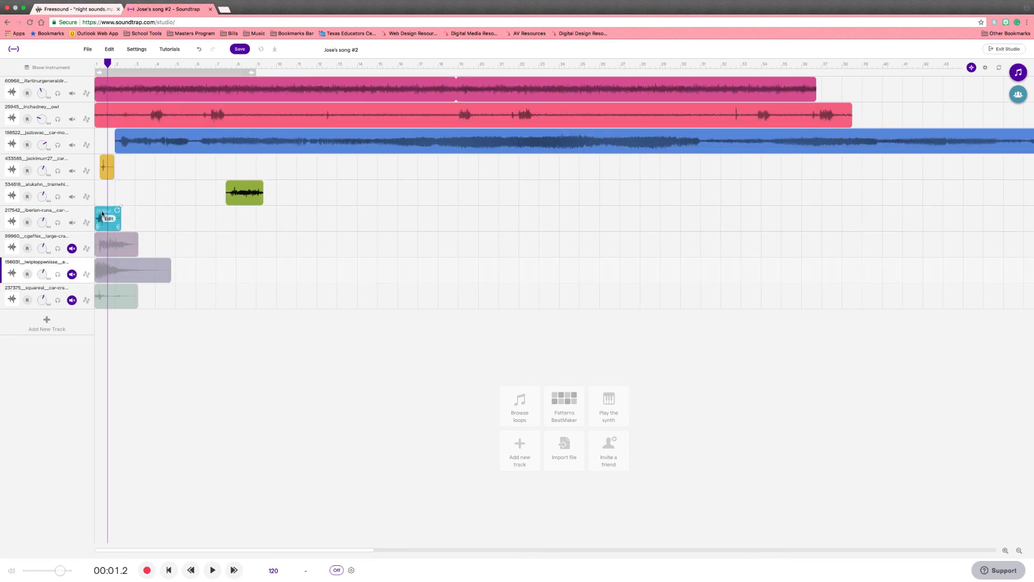
{"action": "left_click_drag", "start_coordinate": [110, 214], "coordinate": [251, 222]}
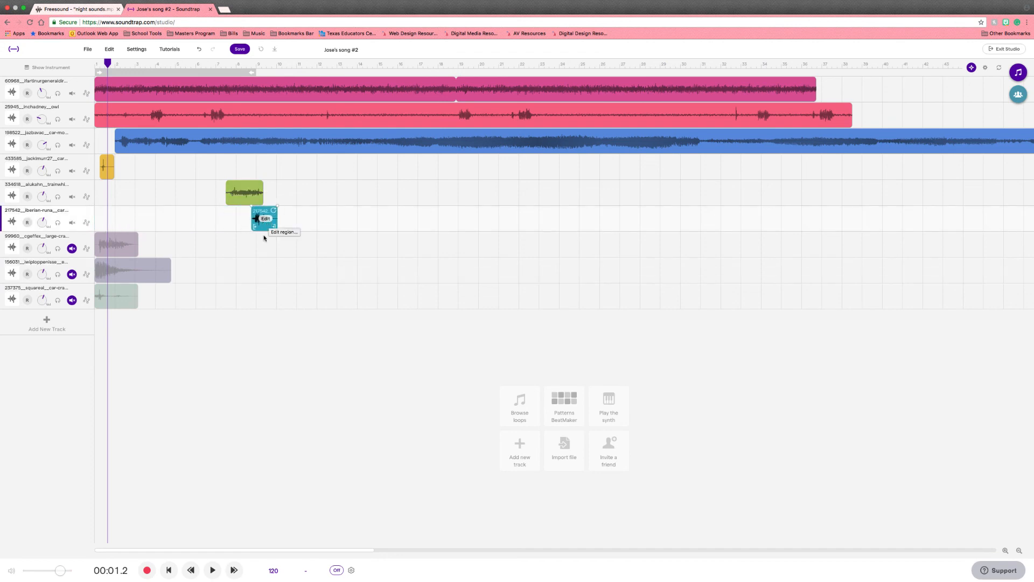
Step: Audition the 156031 explosion track solo from the start of the song
{"action": "left_click", "coordinate": [58, 248]}
{"action": "left_click_drag", "start_coordinate": [106, 69], "coordinate": [95, 69]}
{"action": "left_click", "coordinate": [58, 248]}
{"action": "left_click", "coordinate": [58, 274]}
{"action": "key", "text": "space"}
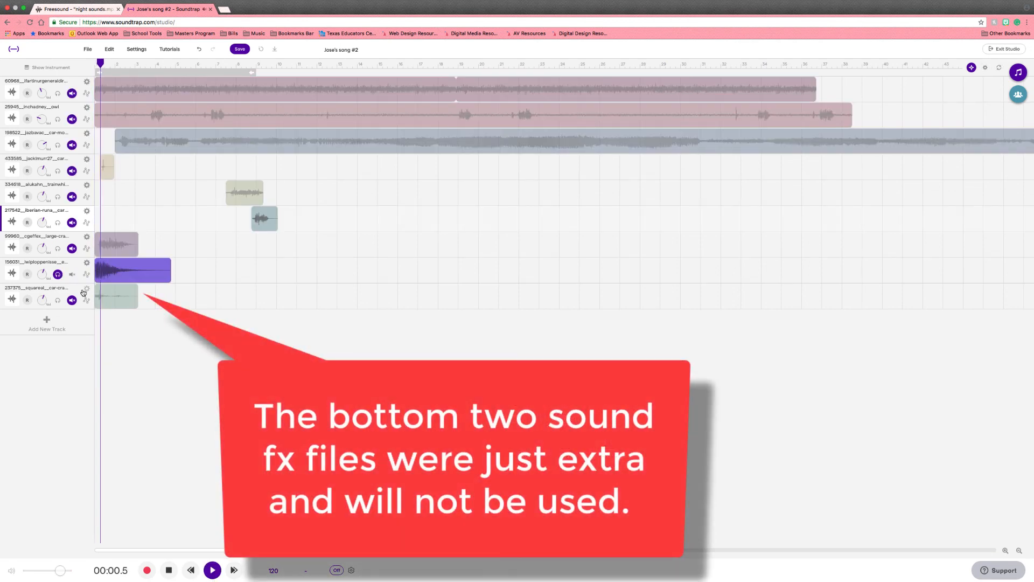
{"action": "key", "text": "space"}
Step: Move the 156031 explosion track up above the large-crash track and turn off its solo
{"action": "left_click_drag", "start_coordinate": [53, 264], "coordinate": [109, 239]}
{"action": "left_click", "coordinate": [106, 245]}
{"action": "left_click", "coordinate": [108, 227]}
{"action": "left_click", "coordinate": [61, 248]}
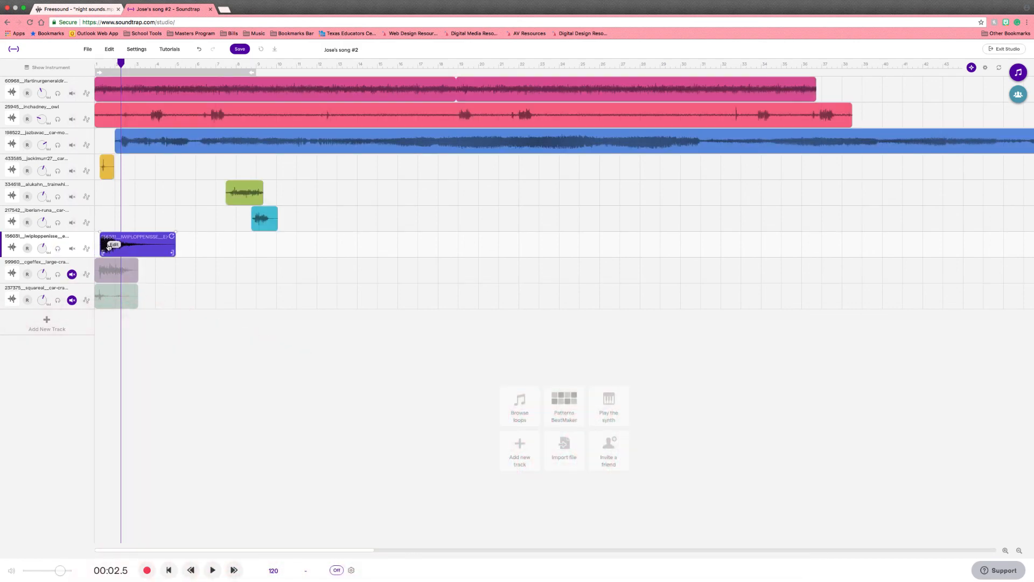
Step: Move the 156031 explosion region to just after bar 9
{"action": "left_click", "coordinate": [108, 246]}
{"action": "left_click", "coordinate": [145, 239]}
{"action": "left_click_drag", "start_coordinate": [115, 238], "coordinate": [290, 251]}
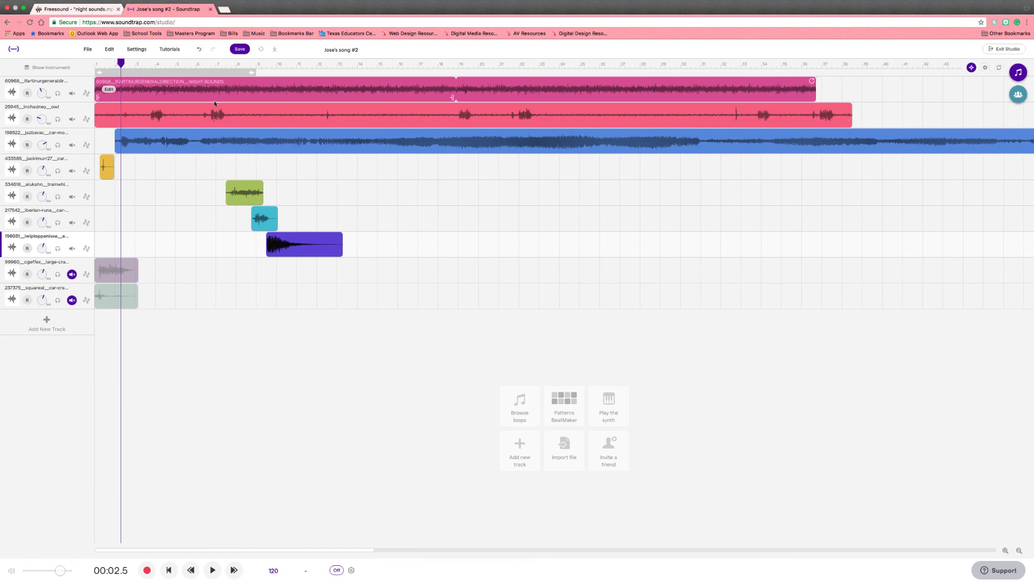
Step: Delete the part of the night-sounds region after the 28-second mark
{"action": "left_click_drag", "start_coordinate": [120, 64], "coordinate": [90, 64]}
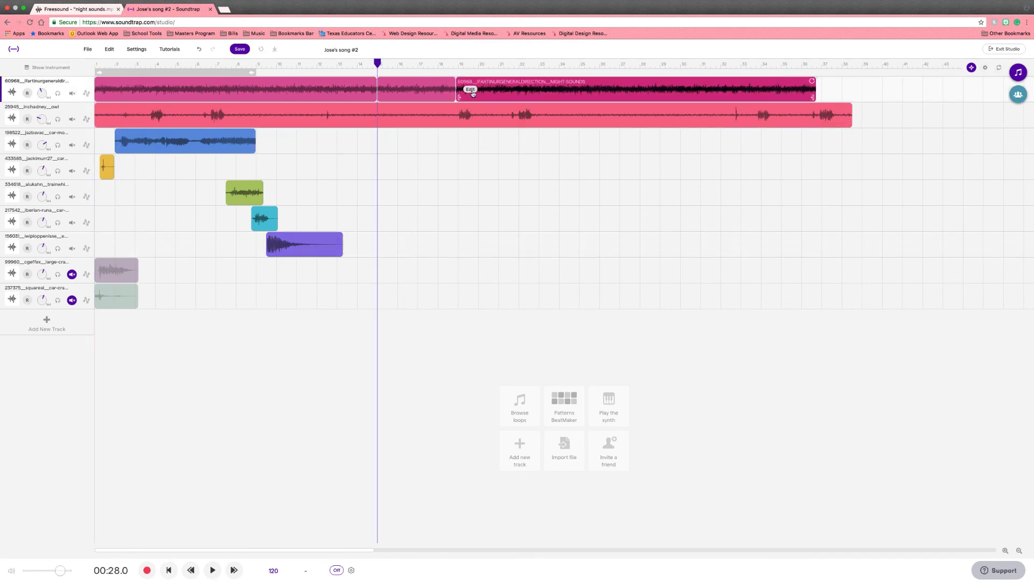
{"action": "right_click", "coordinate": [472, 92]}
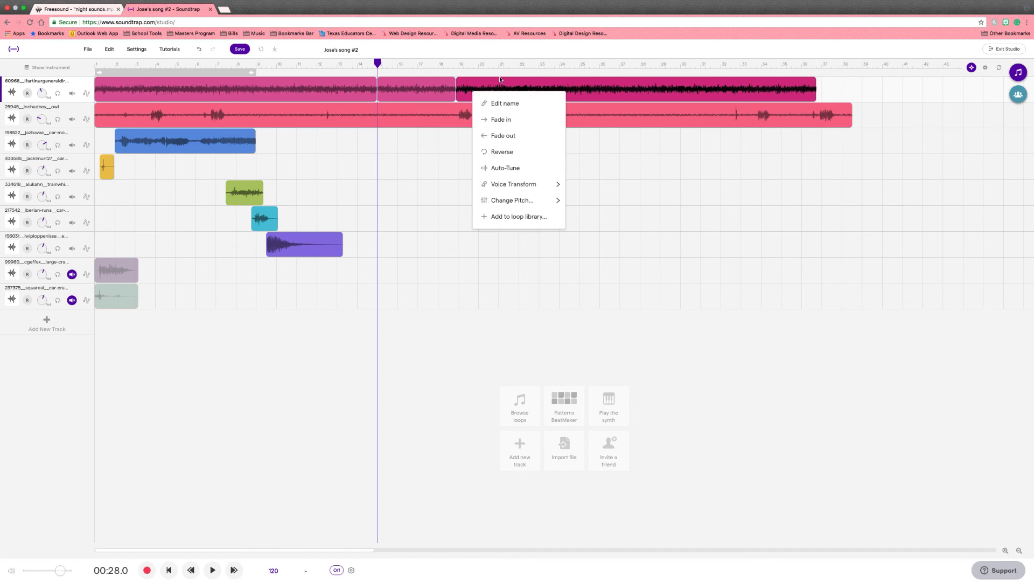
{"action": "key", "text": "Escape"}
{"action": "key", "text": "Delete"}
{"action": "left_click", "coordinate": [442, 92]}
{"action": "key", "text": "Delete"}
Step: Split the owl region at the 28-second playhead and delete the part after it
{"action": "left_click", "coordinate": [372, 113]}
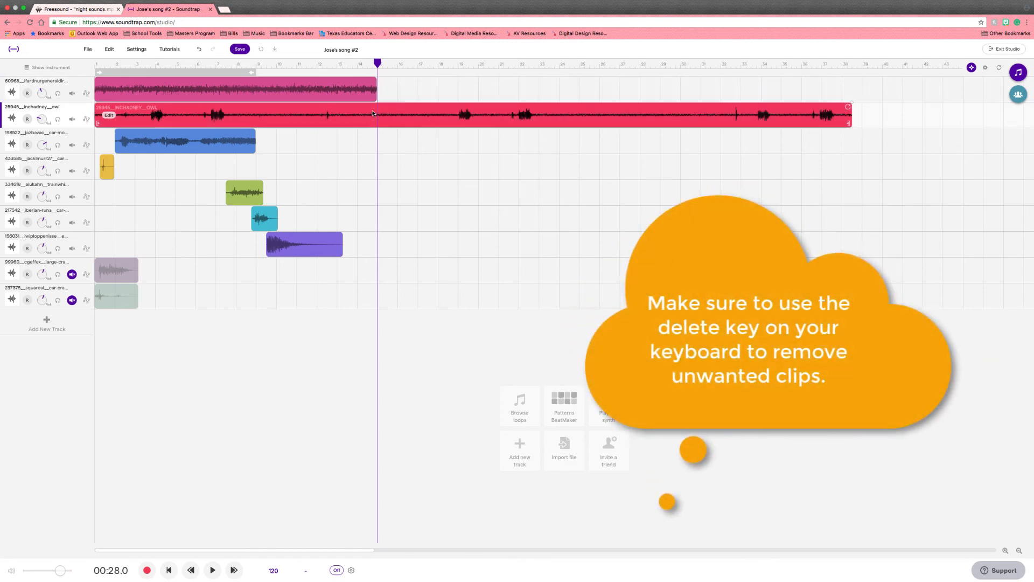
{"action": "left_click", "coordinate": [112, 52]}
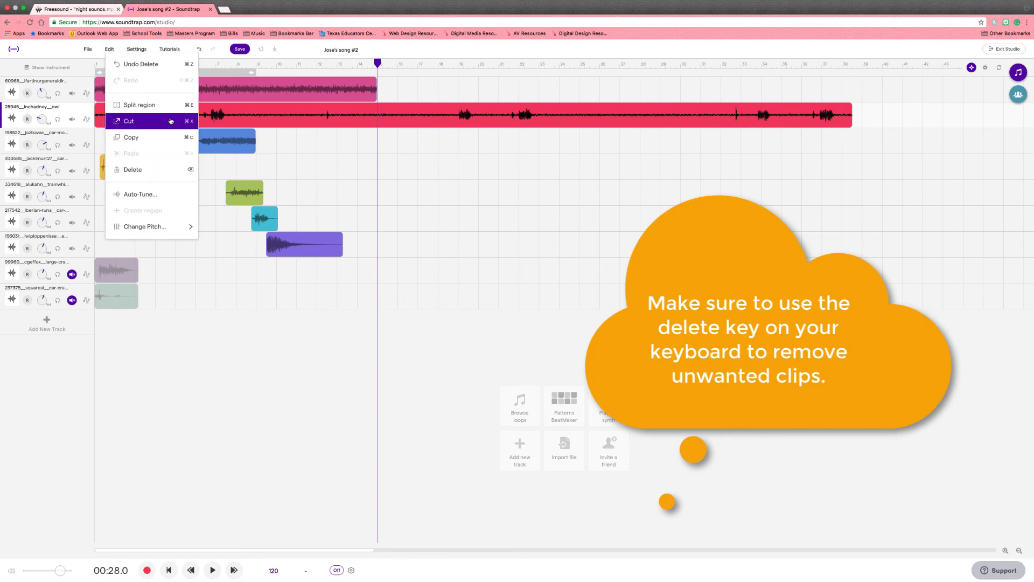
{"action": "left_click", "coordinate": [156, 106]}
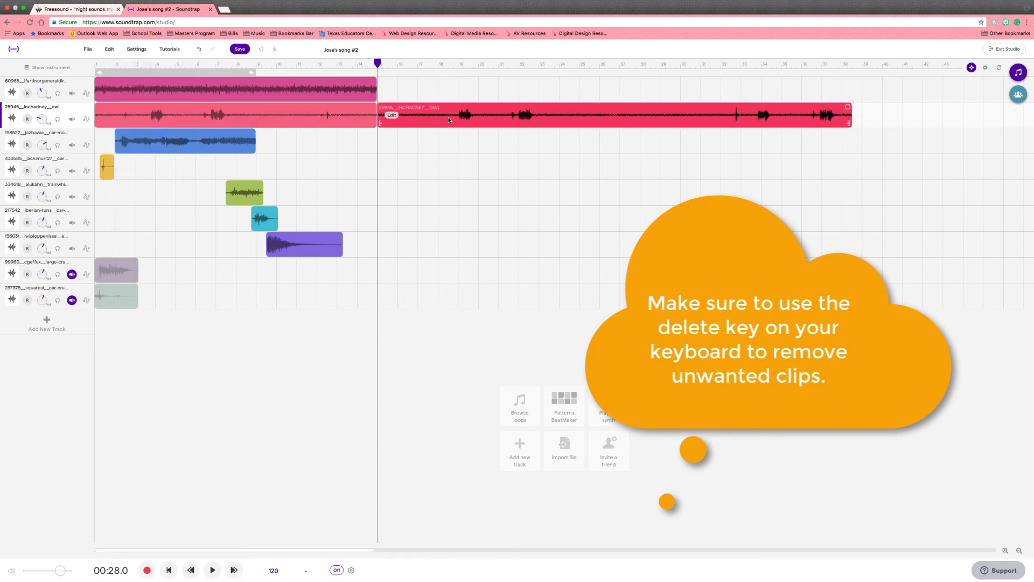
{"action": "key", "text": "Delete"}
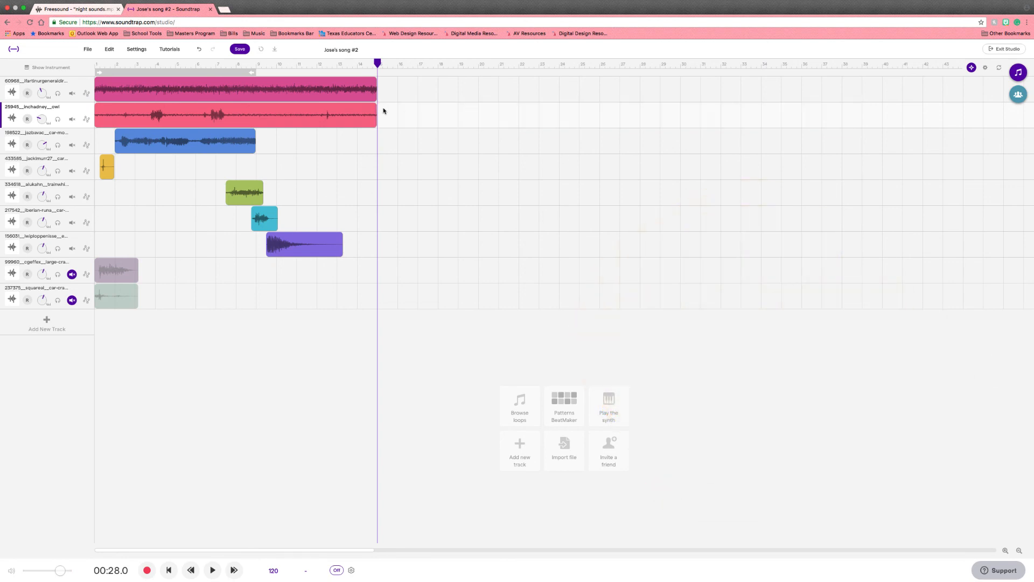
Step: Play back the mix from about bar 7 to check the new ending
{"action": "left_click_drag", "start_coordinate": [375, 66], "coordinate": [222, 60]}
{"action": "key", "text": "space"}
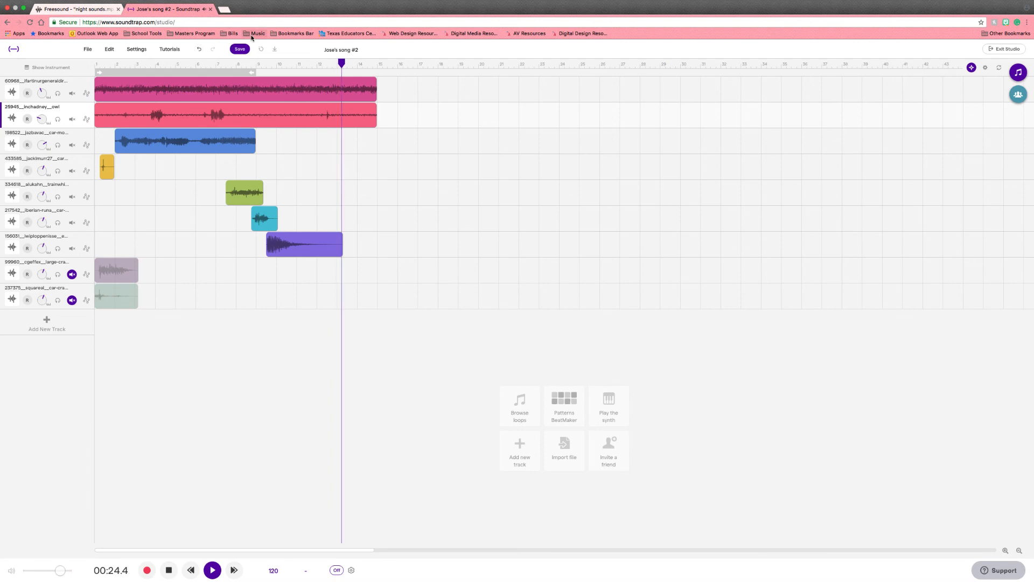
{"action": "key", "text": "space"}
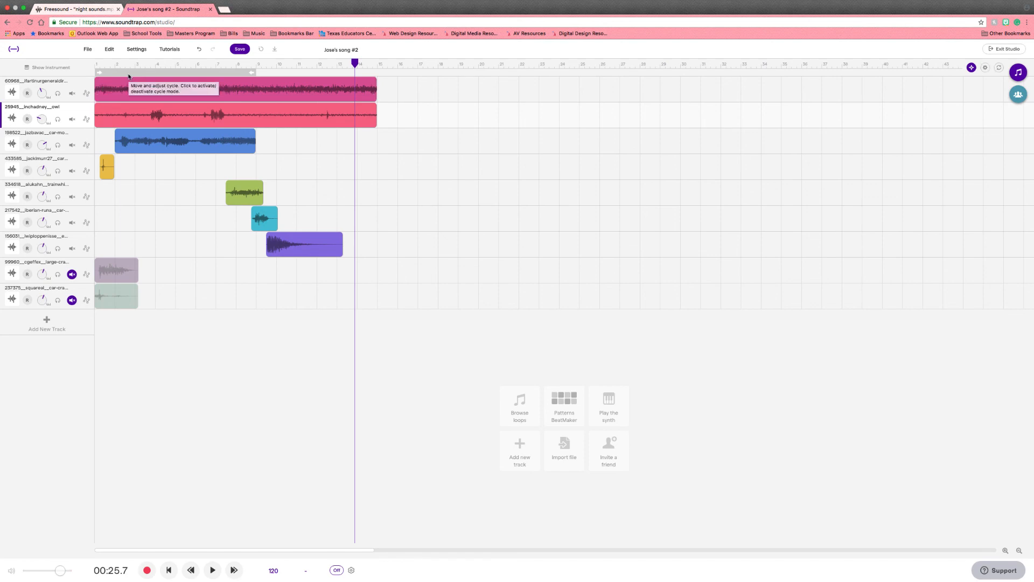
{"action": "key", "text": "space"}
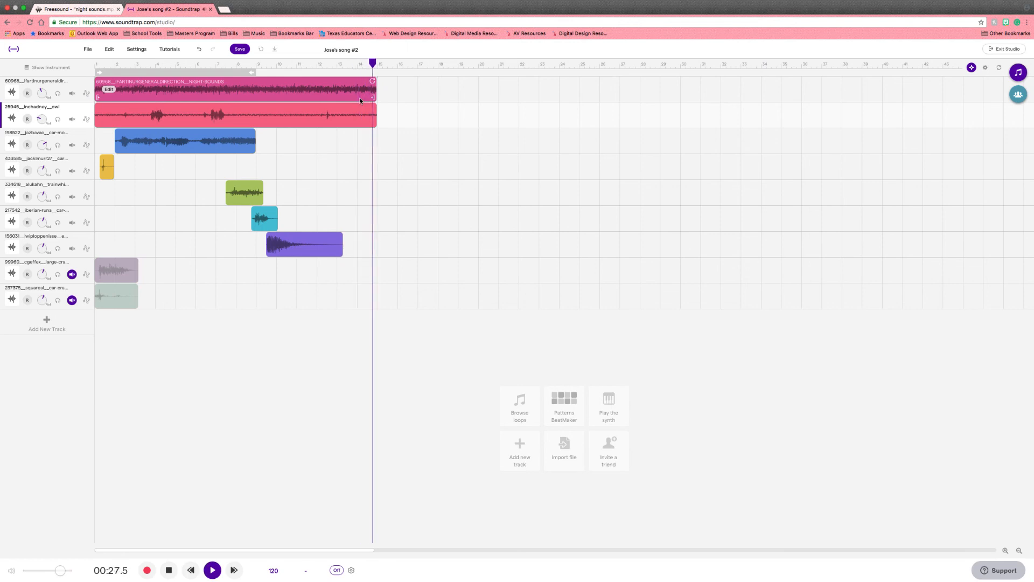
{"action": "key", "text": "space"}
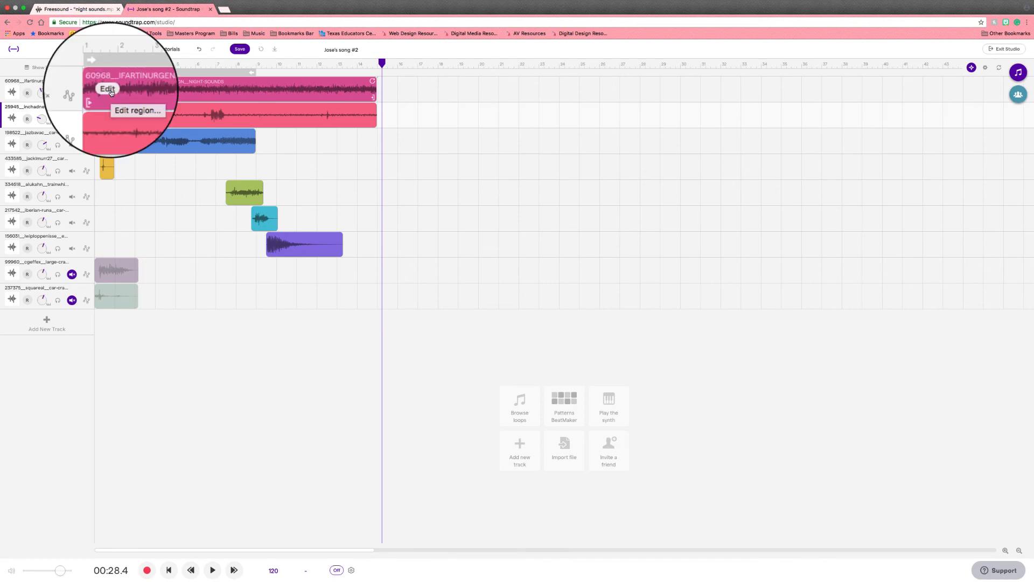
Step: Apply a fade out to the night-sounds region
{"action": "left_click", "coordinate": [111, 93]}
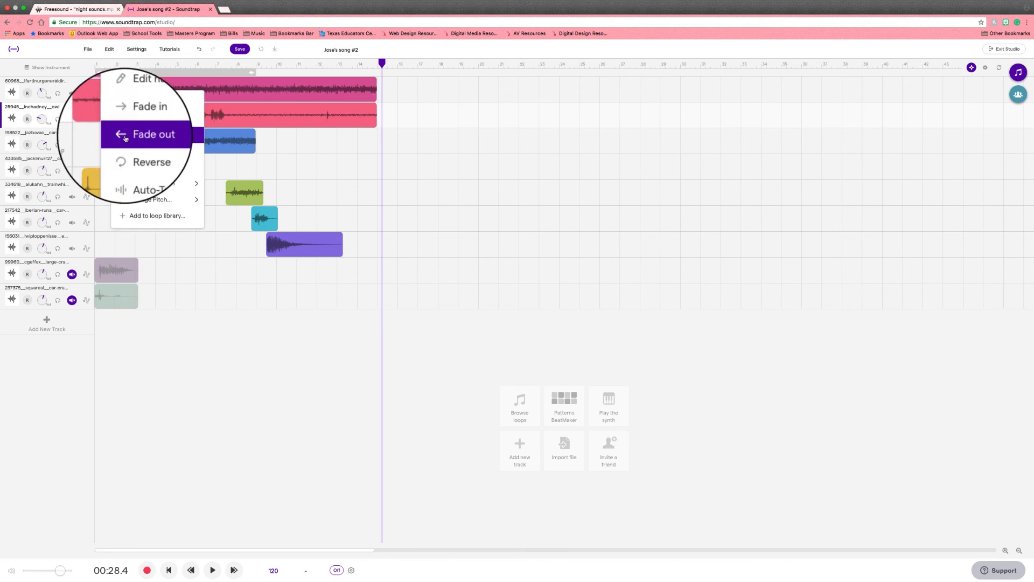
{"action": "left_click", "coordinate": [125, 138]}
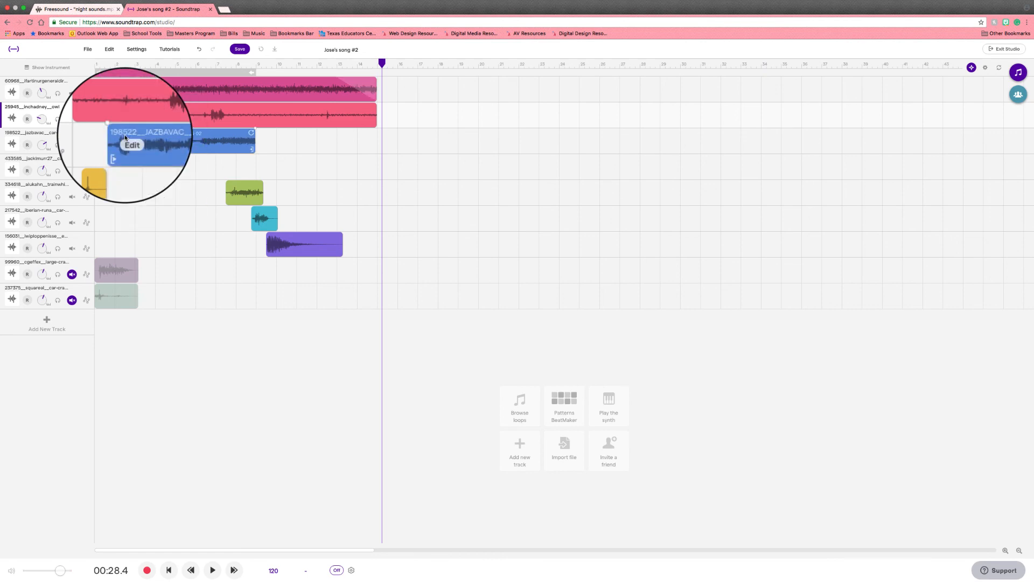
{"action": "left_click", "coordinate": [340, 81]}
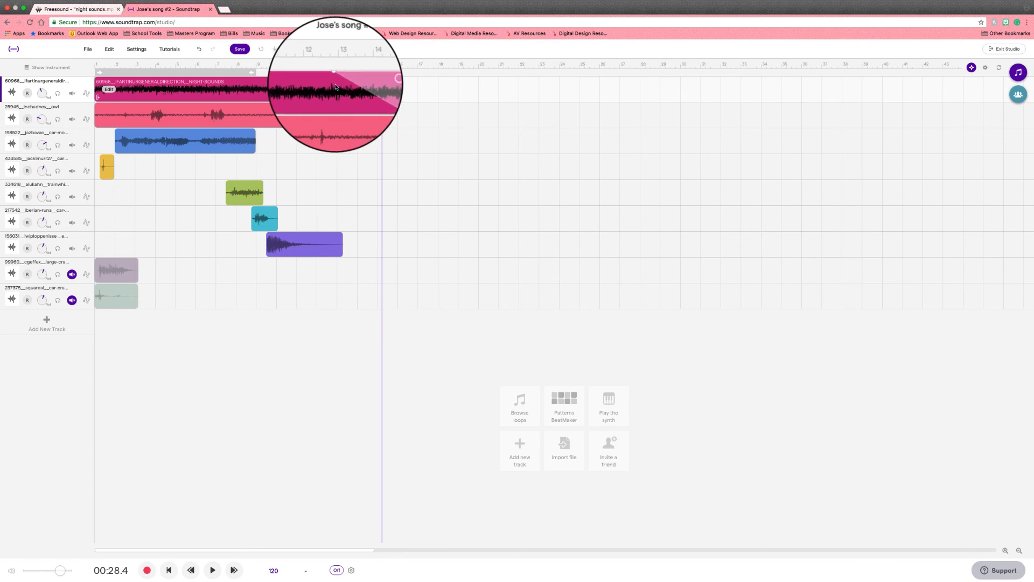
Step: Apply a fade out to the owl region
{"action": "left_click", "coordinate": [109, 89]}
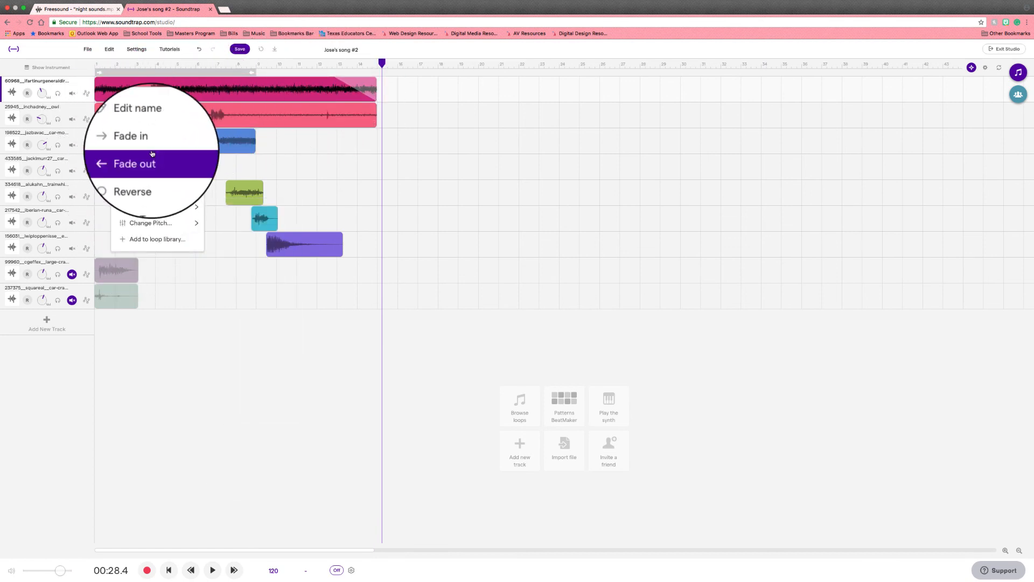
{"action": "left_click", "coordinate": [151, 160]}
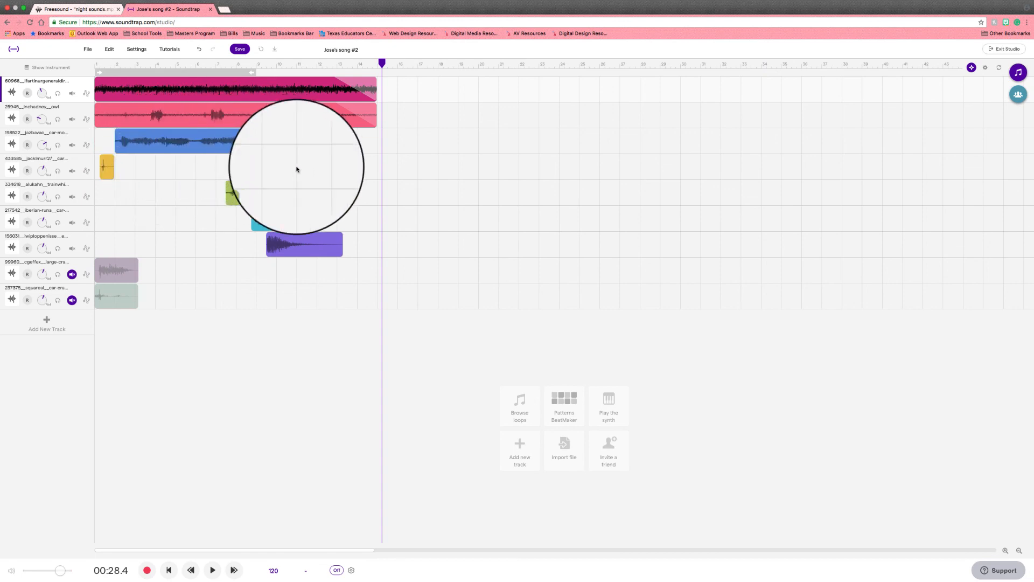
{"action": "mouse_move", "coordinate": [107, 94]}
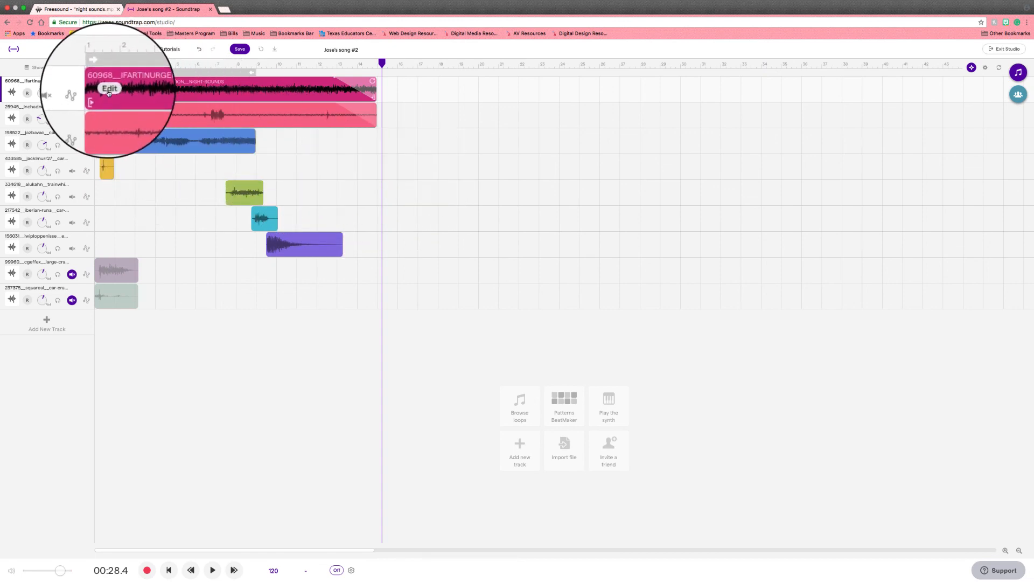
{"action": "left_click", "coordinate": [109, 91]}
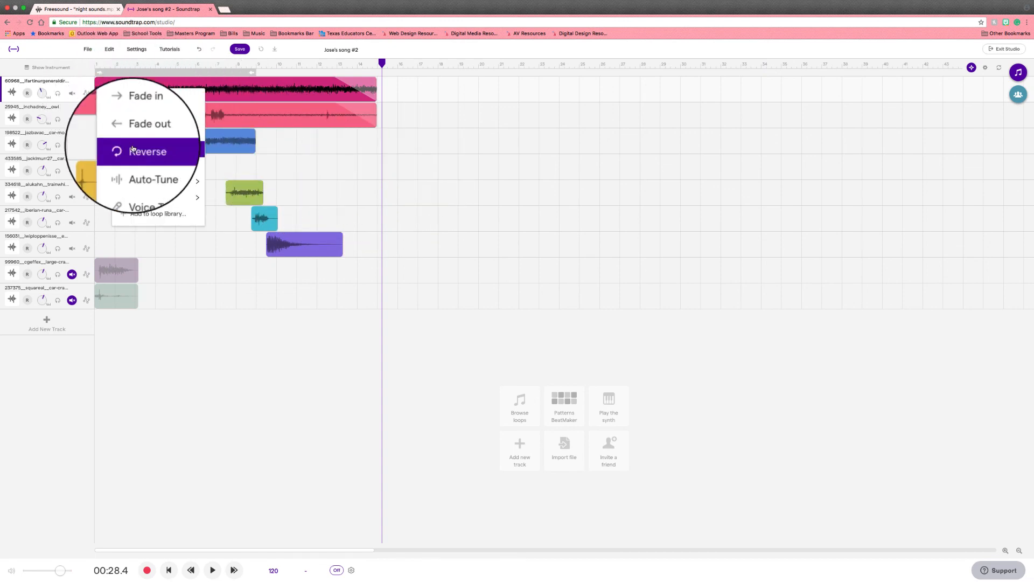
{"action": "left_click", "coordinate": [146, 110]}
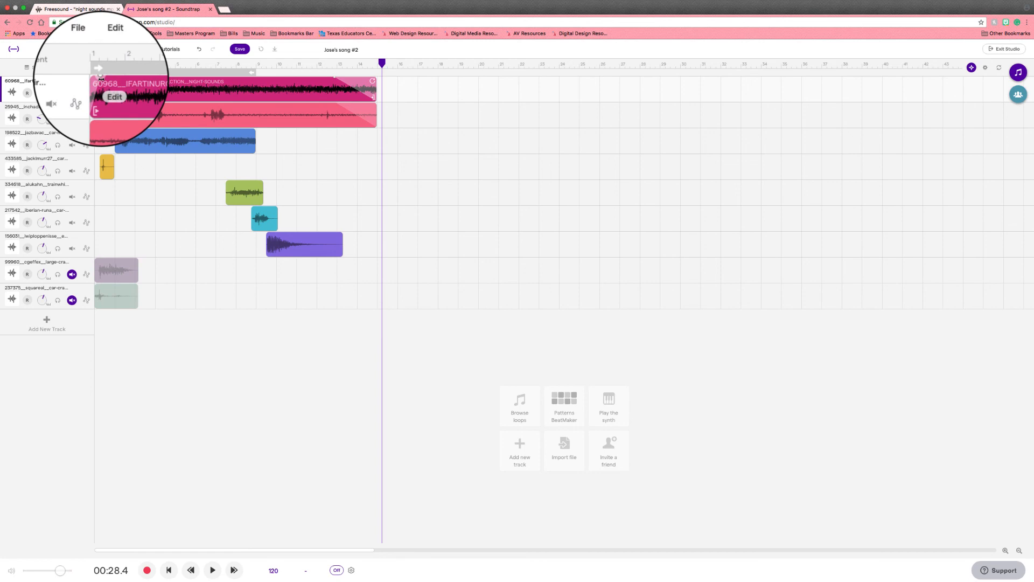
{"action": "left_click", "coordinate": [108, 114]}
{"action": "left_click", "coordinate": [127, 143]}
{"action": "left_click", "coordinate": [129, 105]}
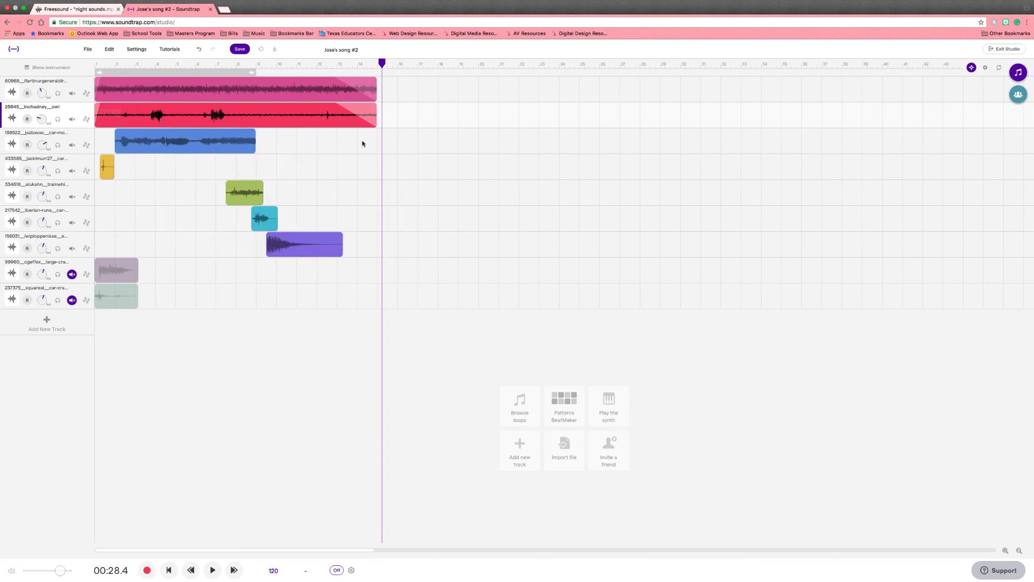
Step: Play the finished mix from the start
{"action": "left_click_drag", "start_coordinate": [358, 63], "coordinate": [92, 57]}
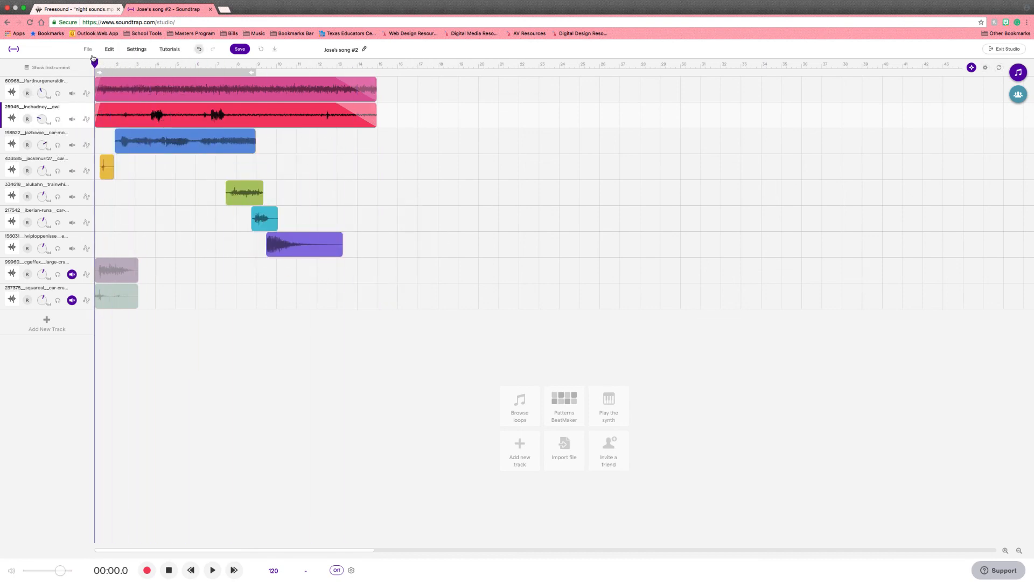
{"action": "key", "text": "space"}
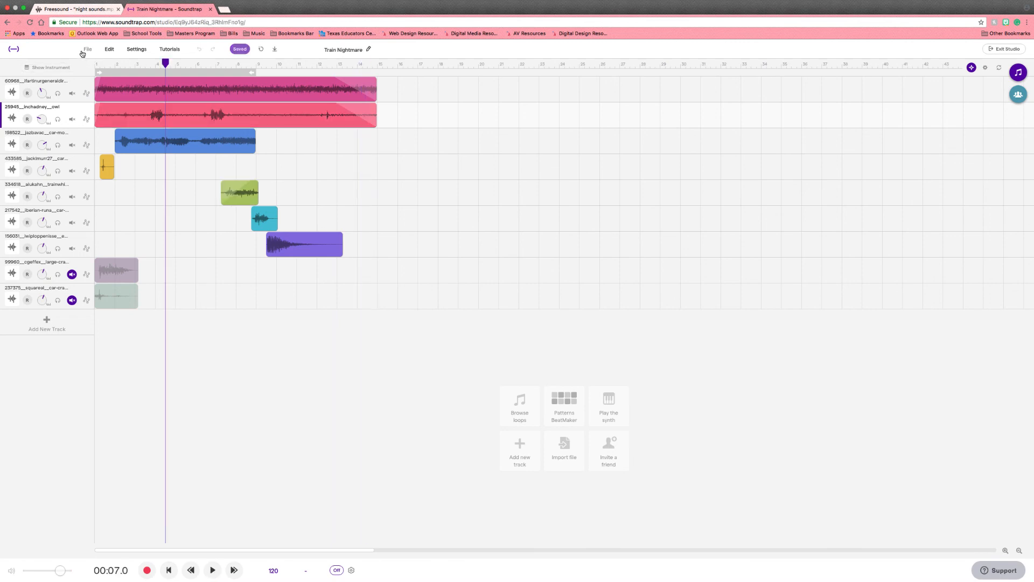
Step: Export the project as an MP3 named Train Nightmare into the 03 SFX Mixes folder inside Sound Cue Tutorial
{"action": "left_click", "coordinate": [84, 50]}
{"action": "mouse_move", "coordinate": [125, 186]}
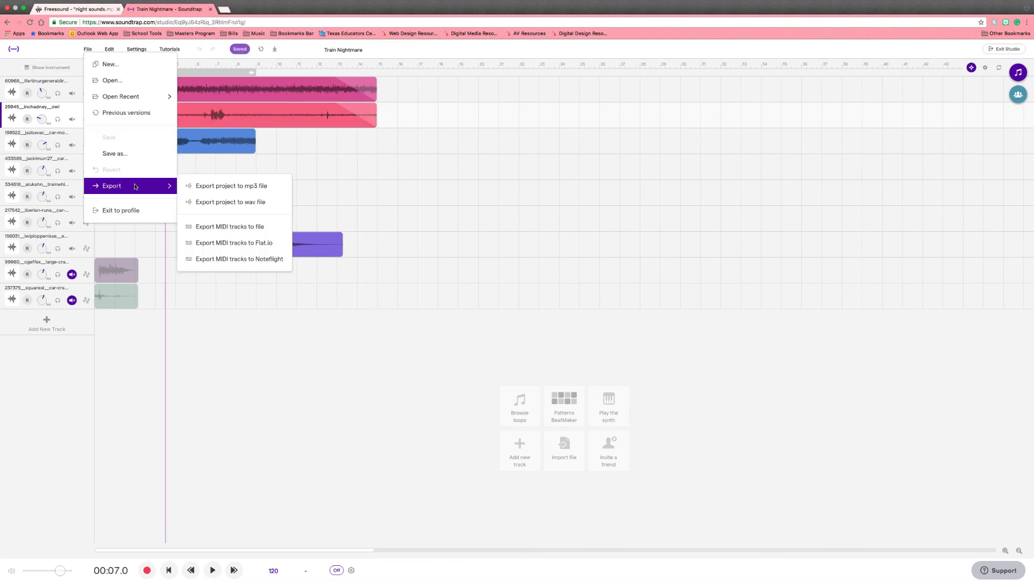
{"action": "left_click", "coordinate": [210, 187]}
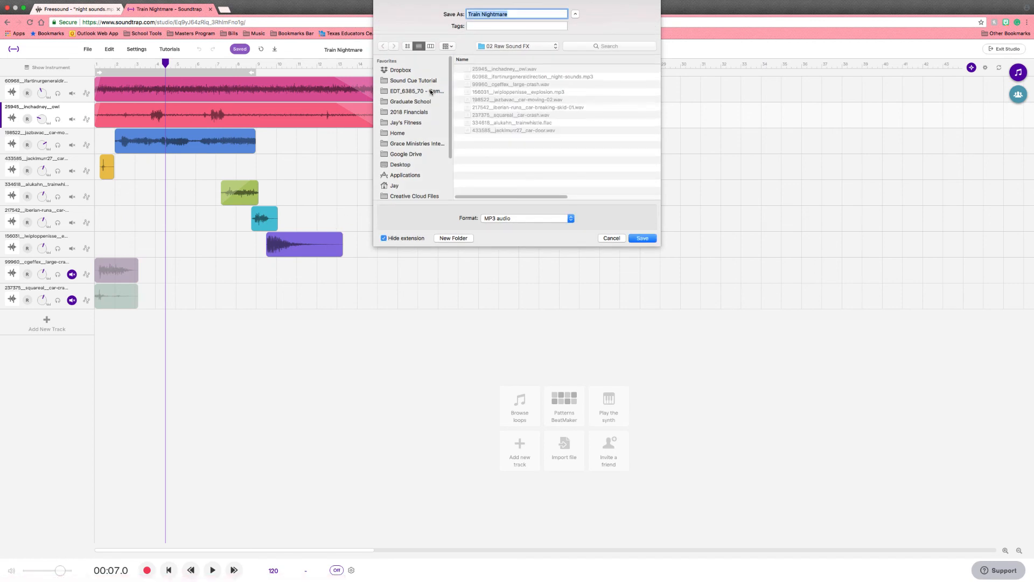
{"action": "left_click", "coordinate": [434, 82]}
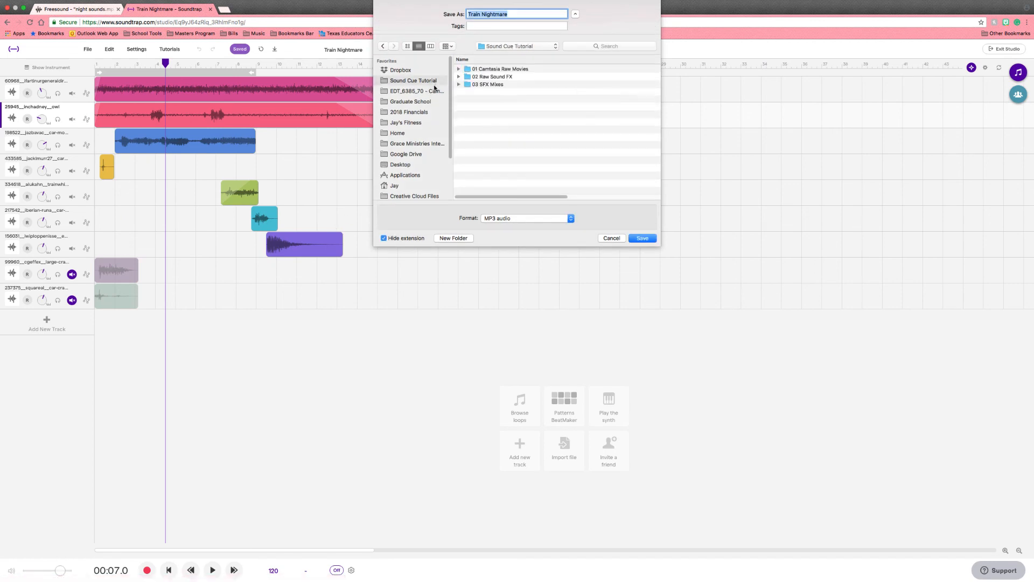
{"action": "double_click", "coordinate": [486, 85]}
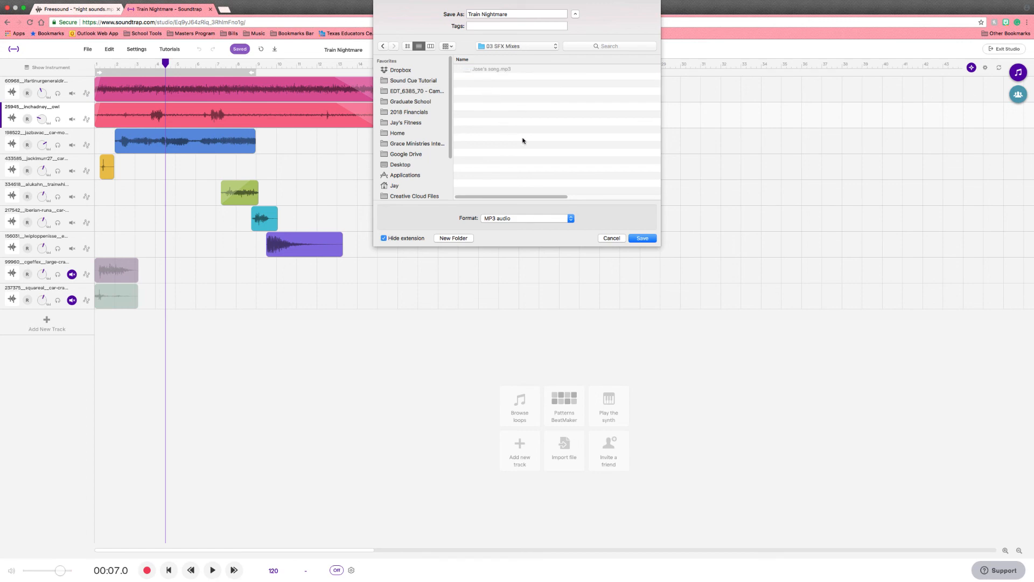
{"action": "left_click", "coordinate": [640, 238]}
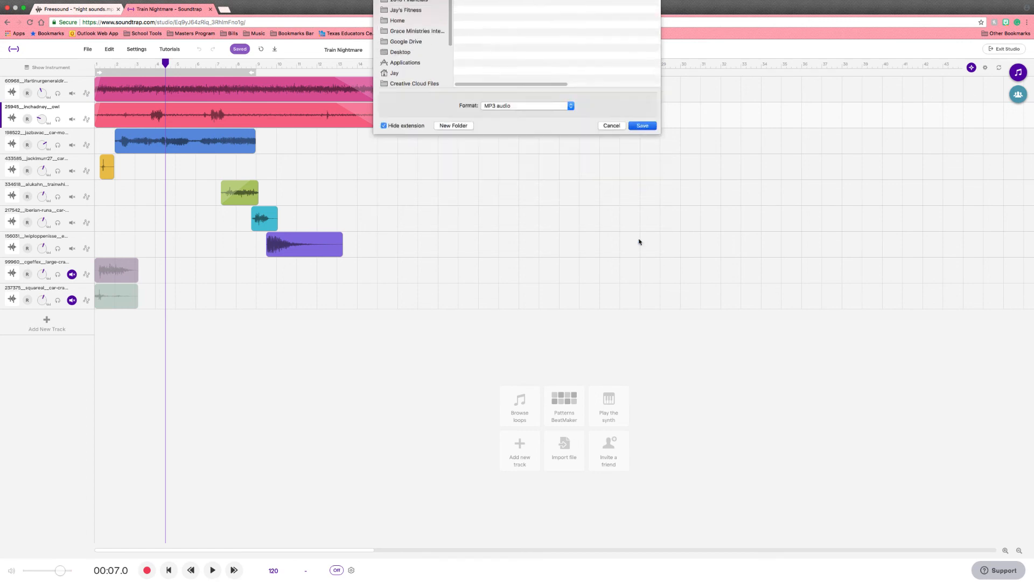